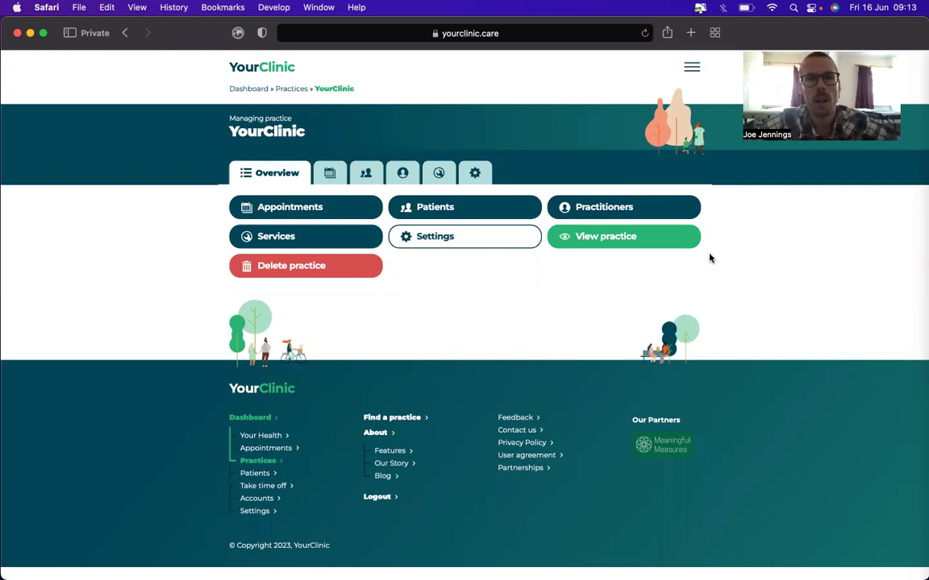
# View the practice's public page, look through its sections and start booking joes great acupuncture service
pyautogui.click(612, 240)
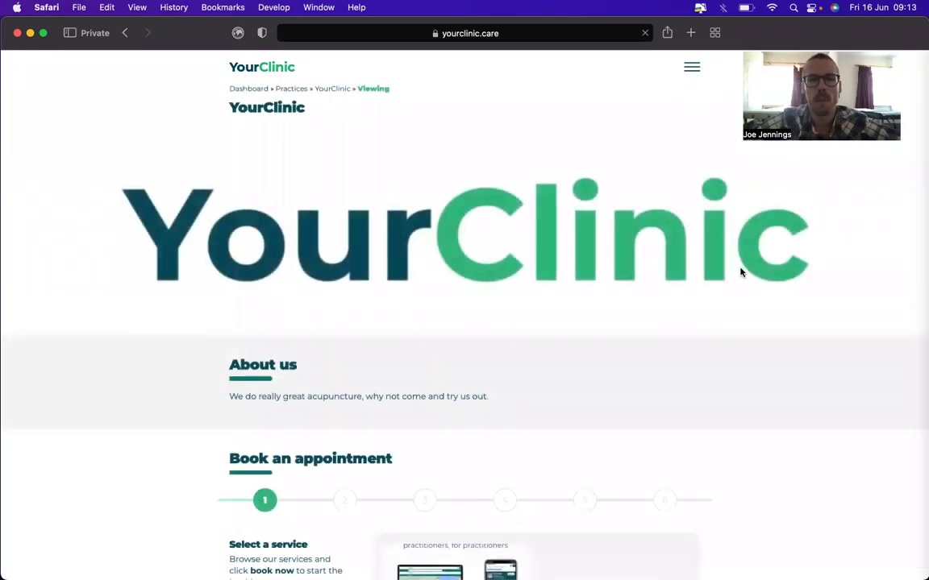
pyautogui.scroll(-3, 740, 270)
pyautogui.moveTo(740, 269); pyautogui.dragTo(759, 234)
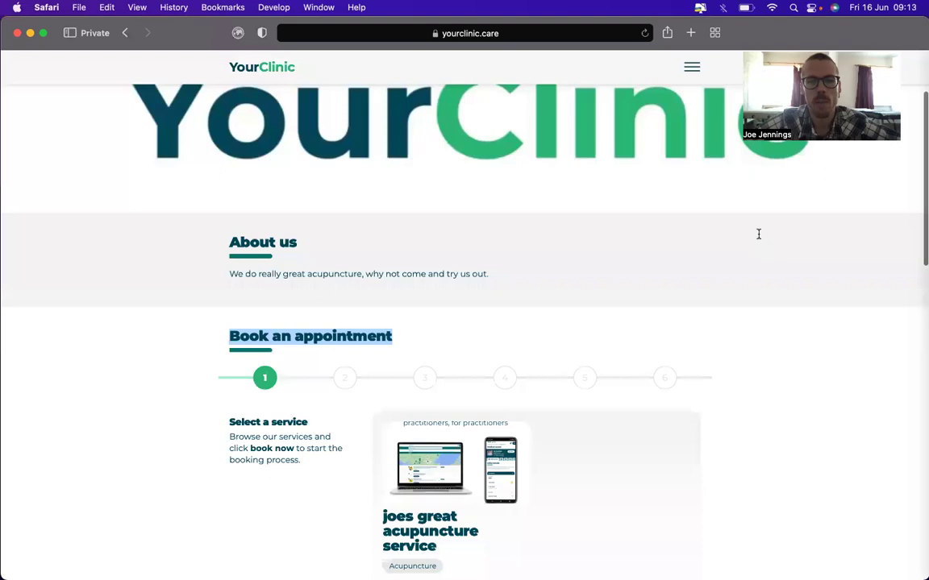
pyautogui.scroll(-4, 759, 234)
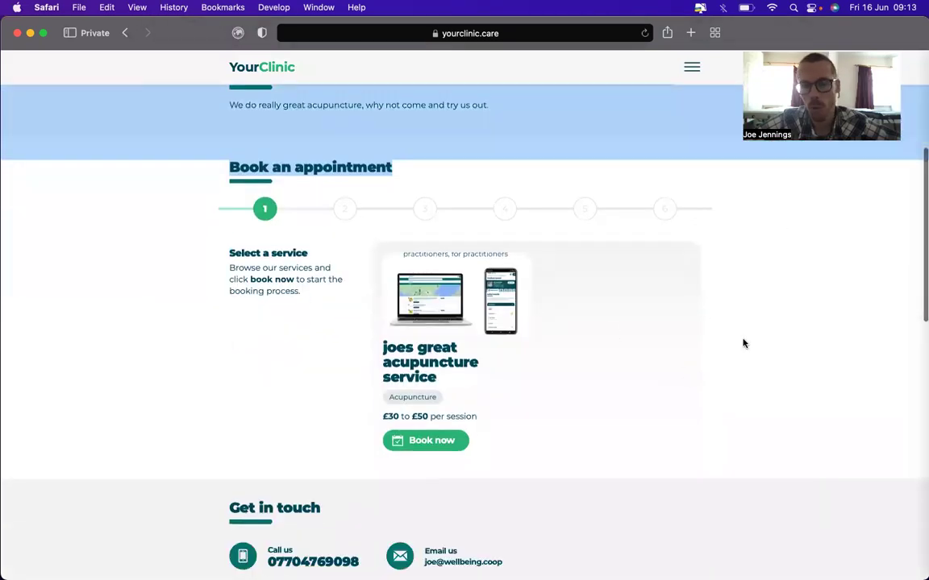
pyautogui.scroll(-8, 774, 323)
pyautogui.scroll(3, 766, 316)
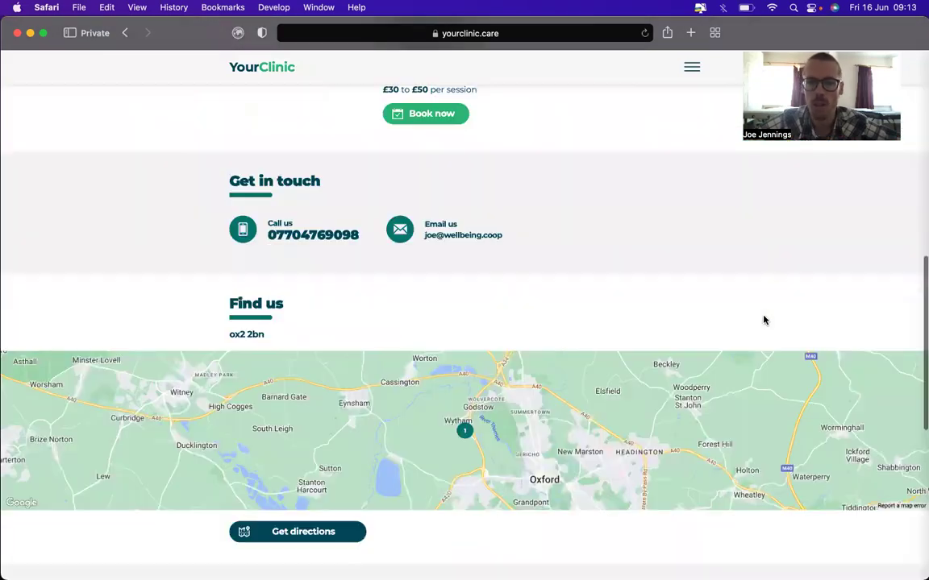
pyautogui.scroll(4, 765, 319)
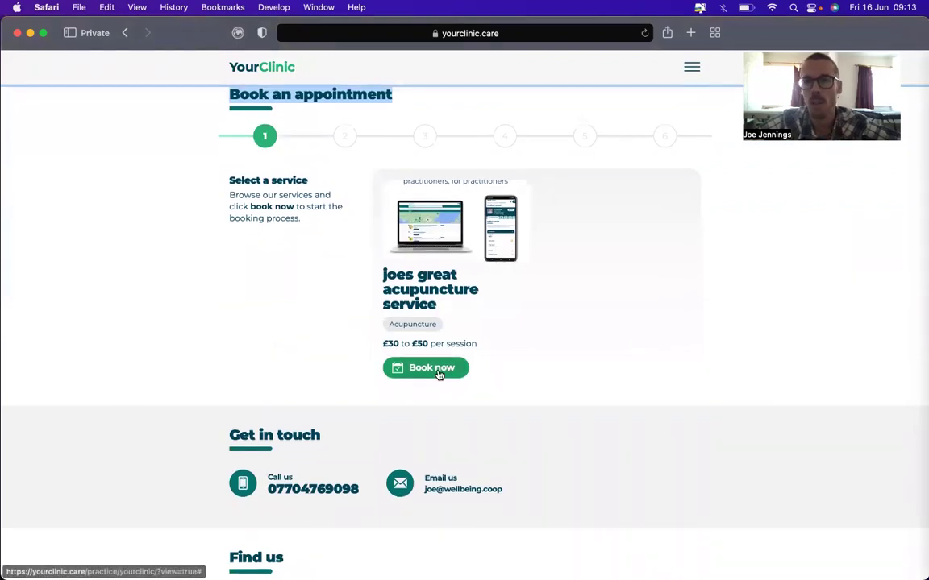
pyautogui.click(435, 368)
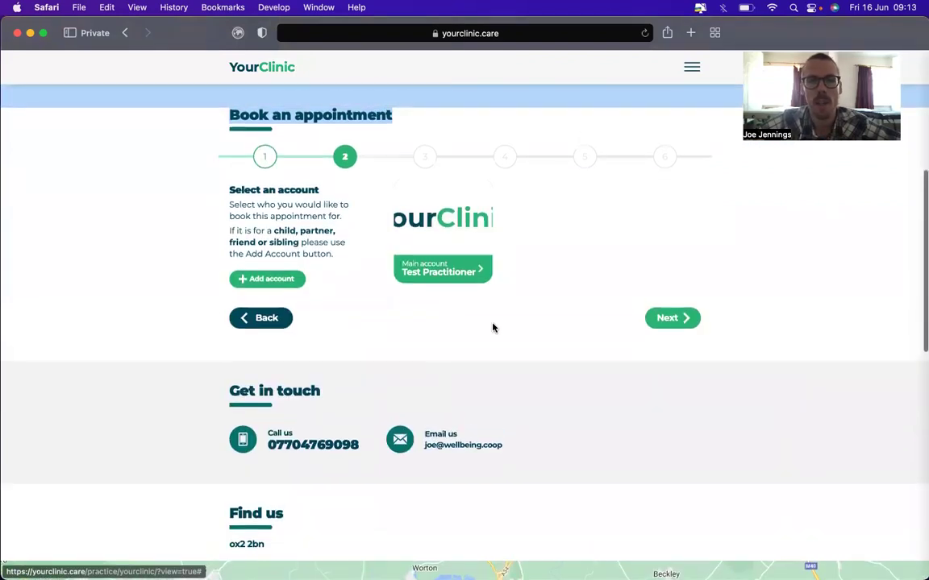
# Book the appointment for the main account and choose the practitioner's Initial session priced £30 to £50
pyautogui.scroll(1, 496, 341)
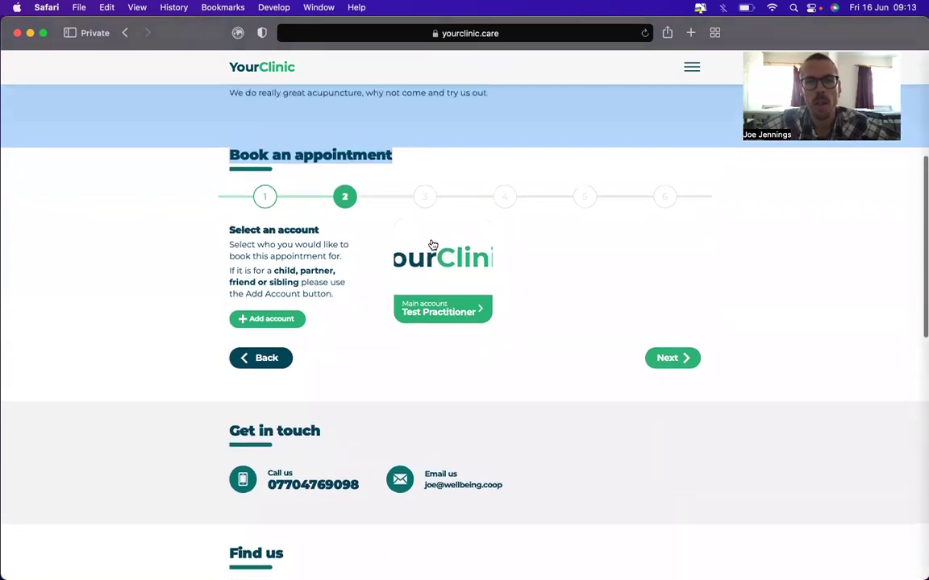
pyautogui.click(672, 357)
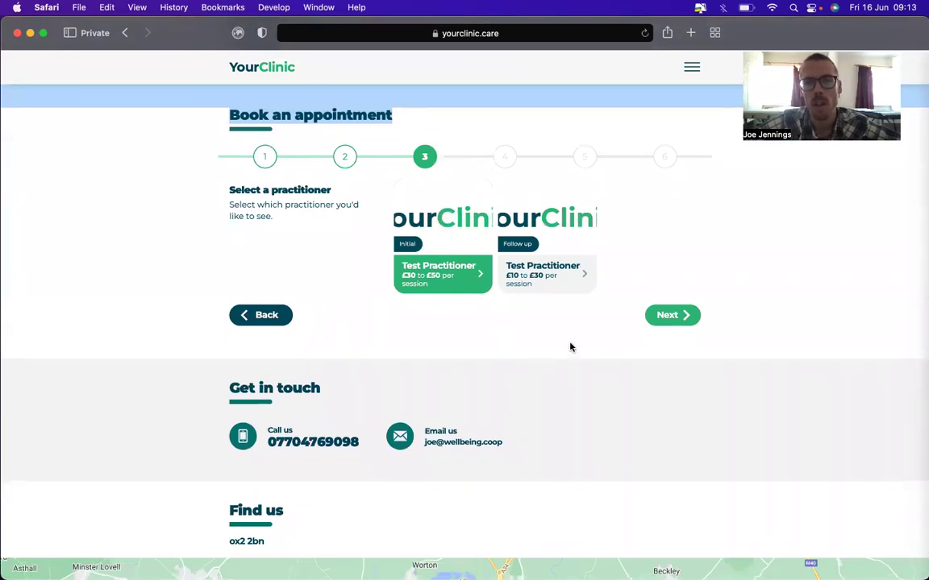
pyautogui.click(528, 234)
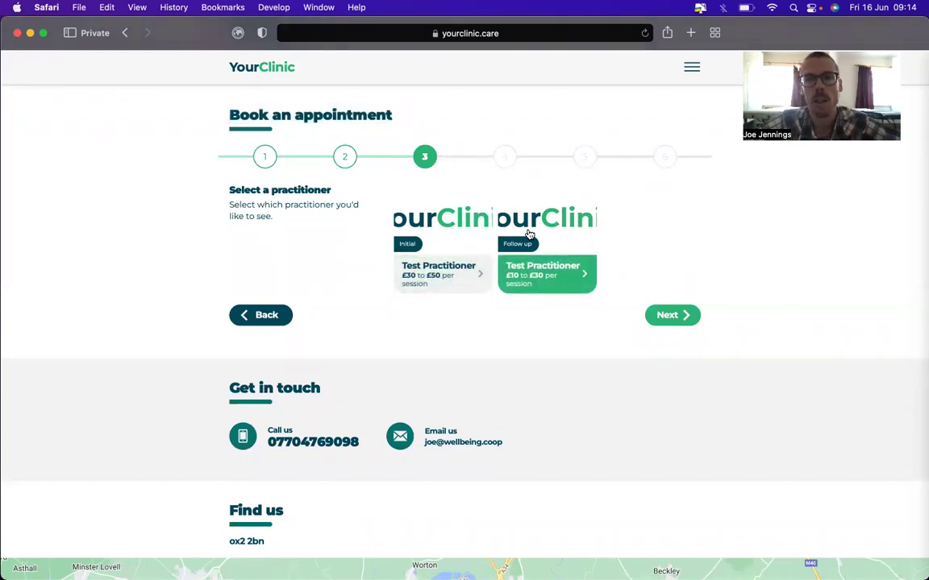
pyautogui.click(462, 223)
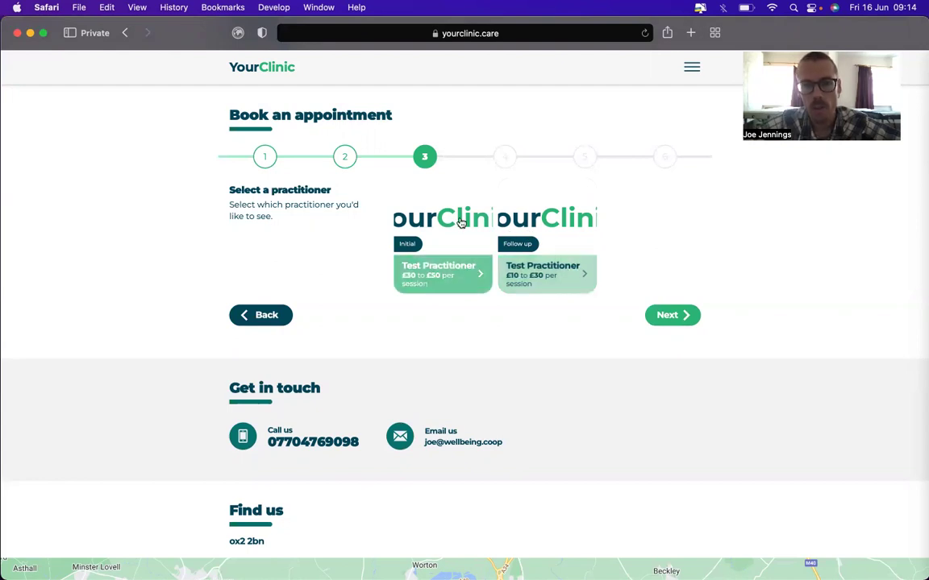
pyautogui.click(674, 320)
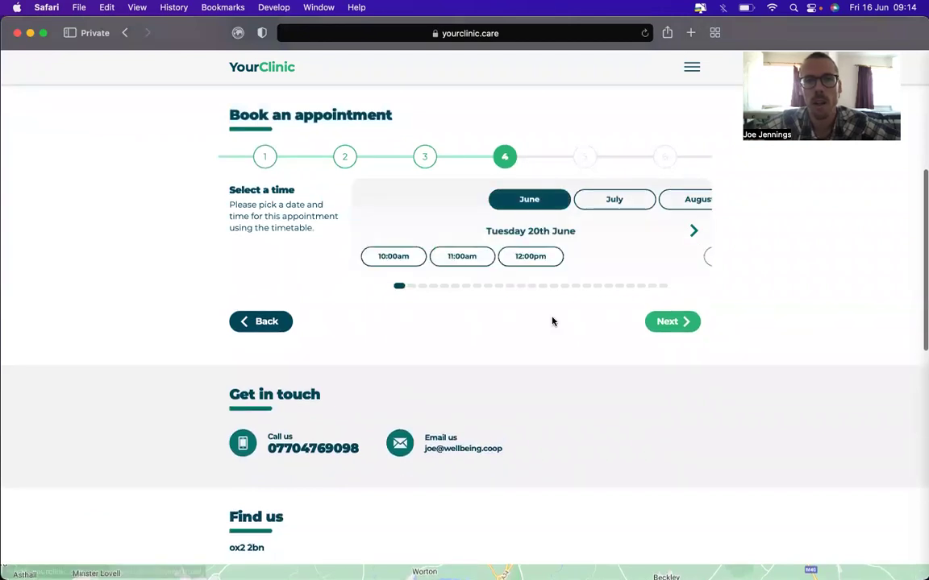
# Choose the 10:00am slot on Tuesday 20th June, browse the June and July dates, and continue to payment
pyautogui.click(399, 264)
pyautogui.click(500, 289)
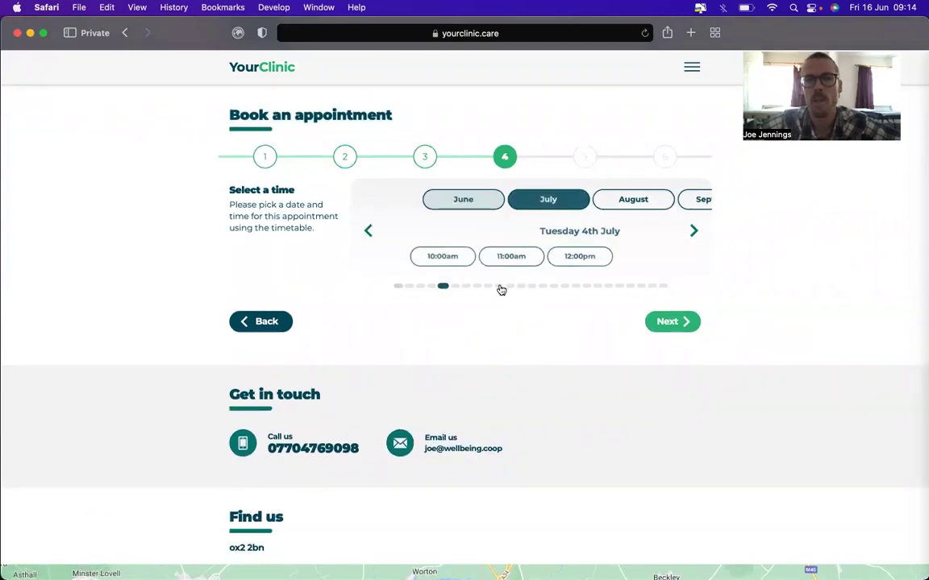
pyautogui.click(439, 201)
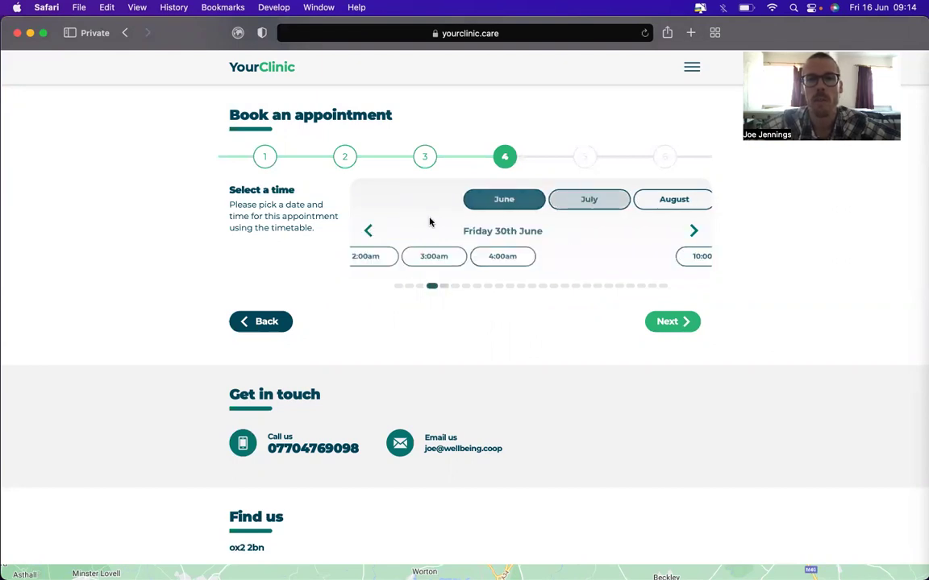
pyautogui.click(622, 206)
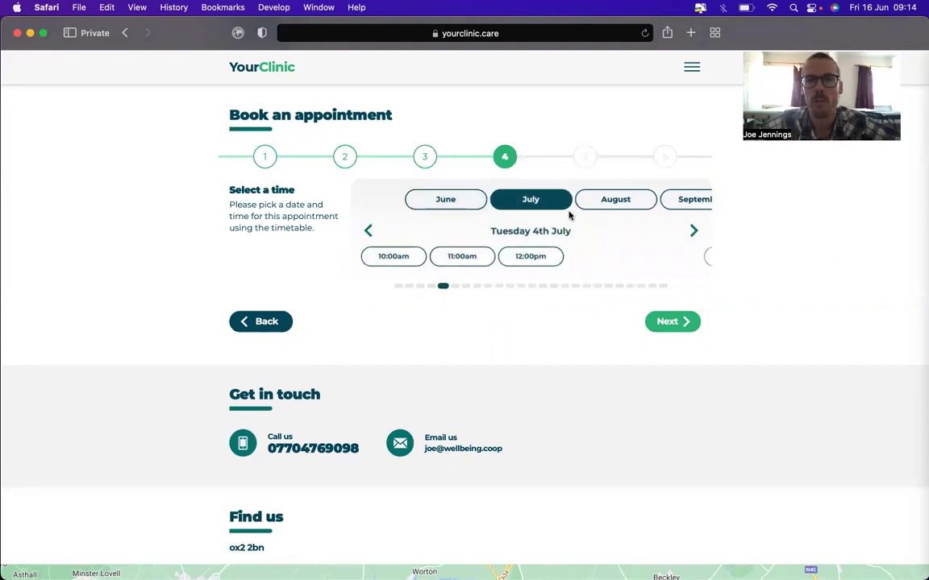
pyautogui.click(676, 323)
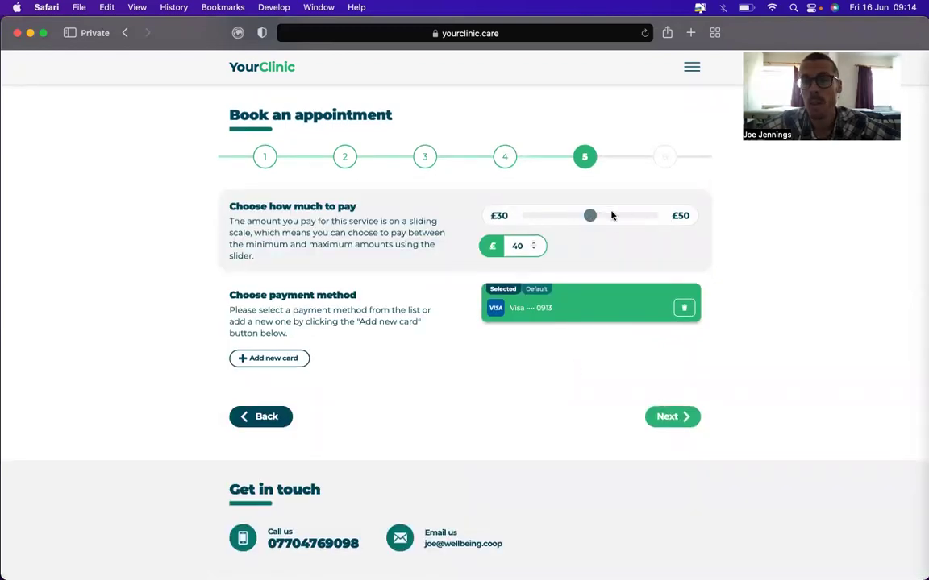
# Set the sliding-scale payment to £30 and continue with the saved default Visa card
pyautogui.moveTo(590, 216); pyautogui.dragTo(432, 203)
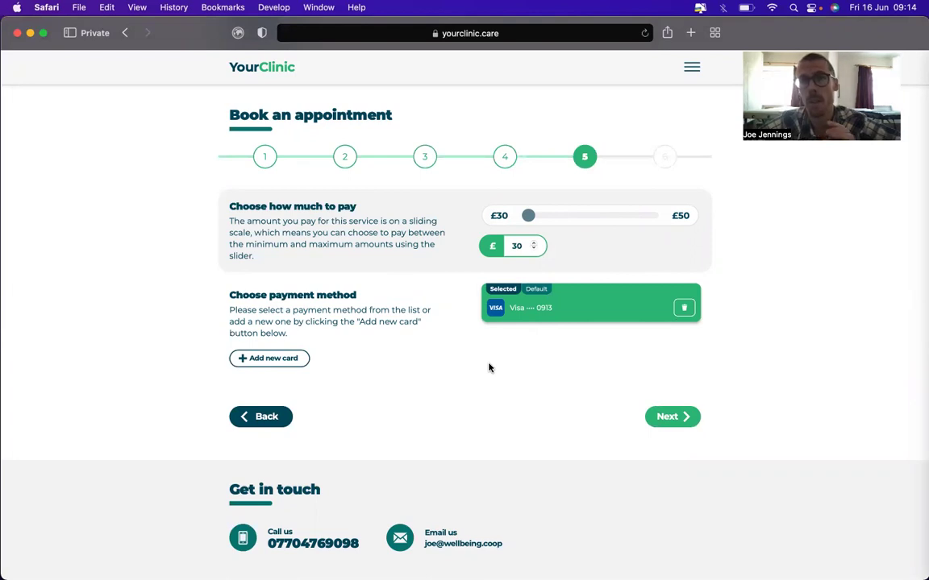
pyautogui.moveTo(491, 373); pyautogui.dragTo(574, 390)
pyautogui.click(531, 375)
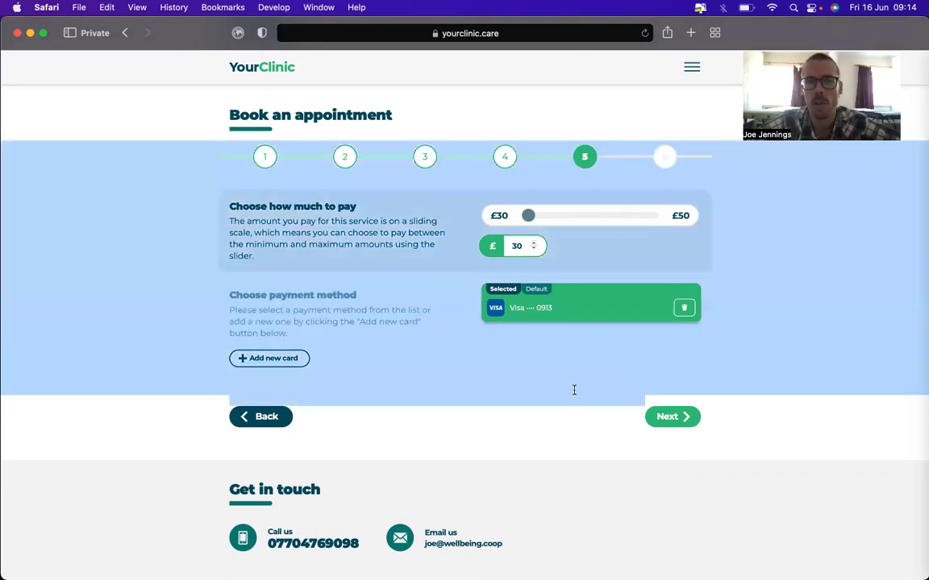
pyautogui.click(574, 390)
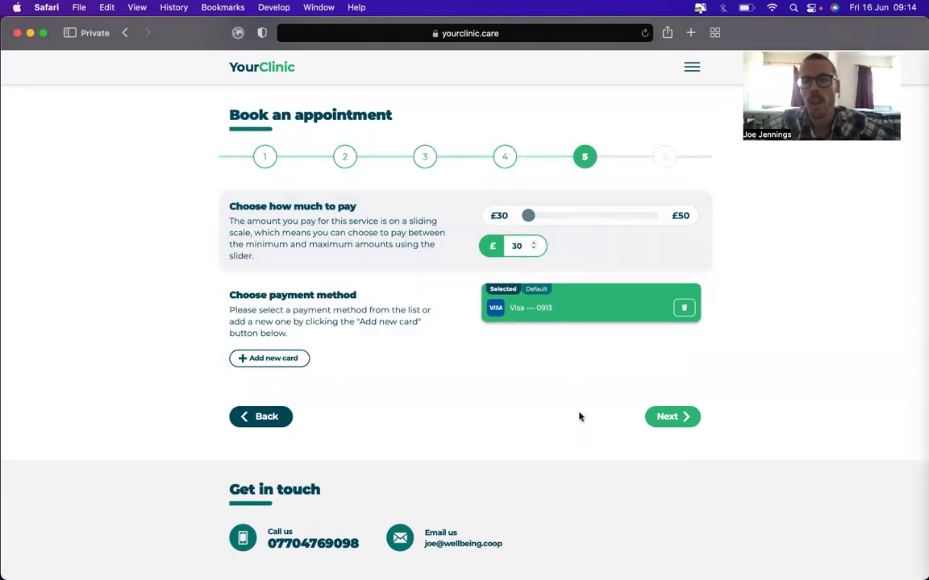
pyautogui.click(667, 417)
# Submit the acupuncture appointment booking from the confirmation summary
pyautogui.moveTo(565, 319); pyautogui.dragTo(577, 348)
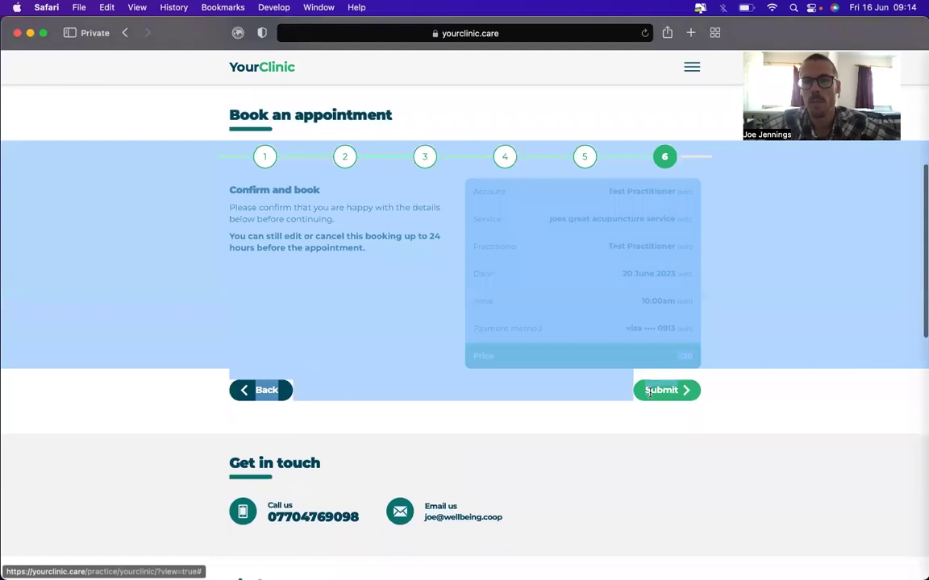
pyautogui.click(650, 392)
pyautogui.moveTo(650, 393); pyautogui.dragTo(740, 381)
pyautogui.scroll(-1, 740, 382)
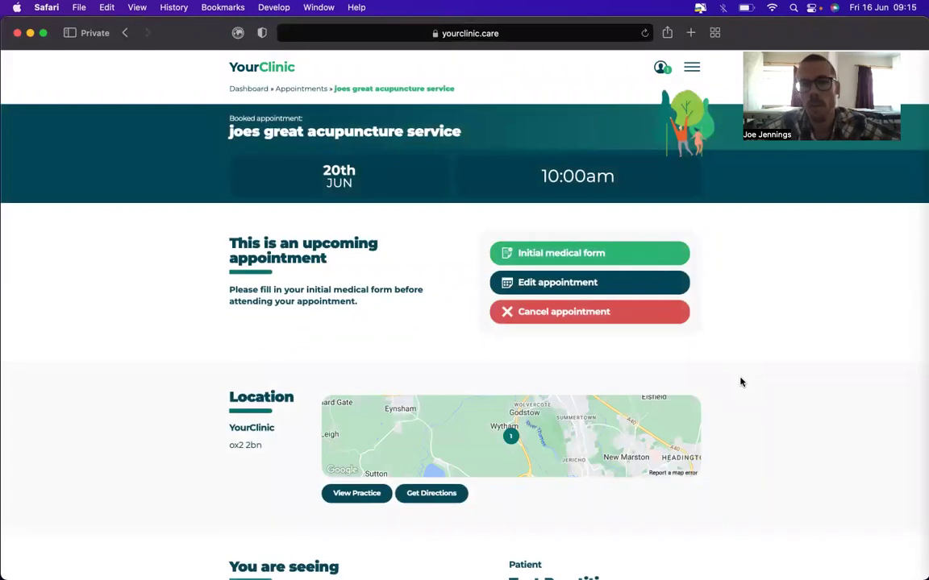
# Examine the booked appointment's page, including its location map and the contact details of the person being seen
pyautogui.moveTo(742, 382); pyautogui.dragTo(745, 347)
pyautogui.click(746, 345)
pyautogui.rightClick(745, 342)
pyautogui.click(745, 251)
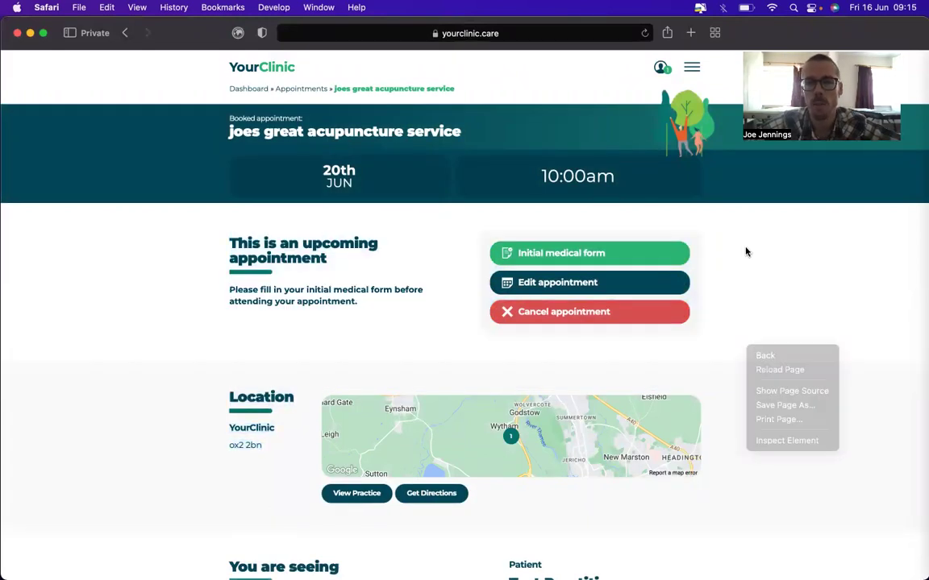
pyautogui.scroll(-4, 805, 252)
pyautogui.moveTo(821, 190); pyautogui.dragTo(848, 407)
pyautogui.click(849, 409)
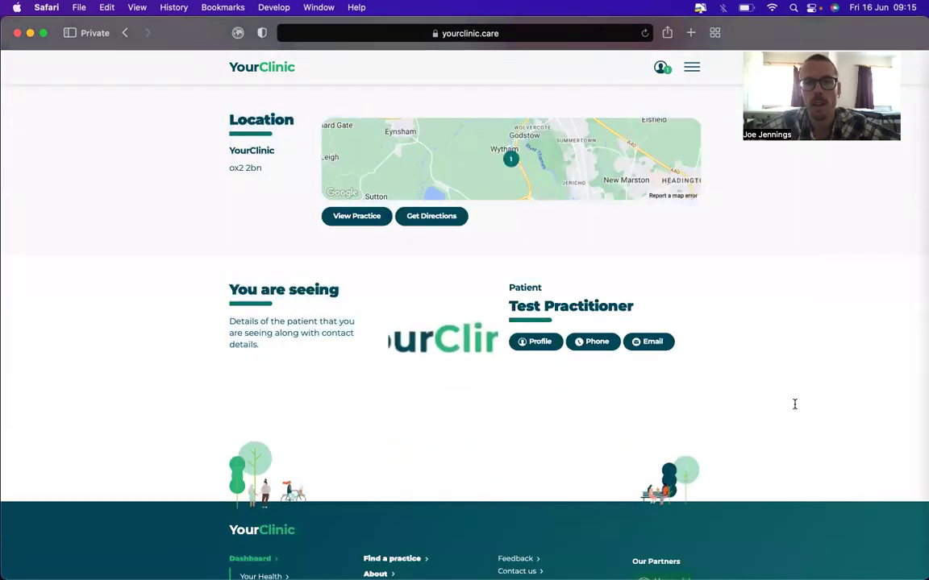
pyautogui.scroll(5, 794, 403)
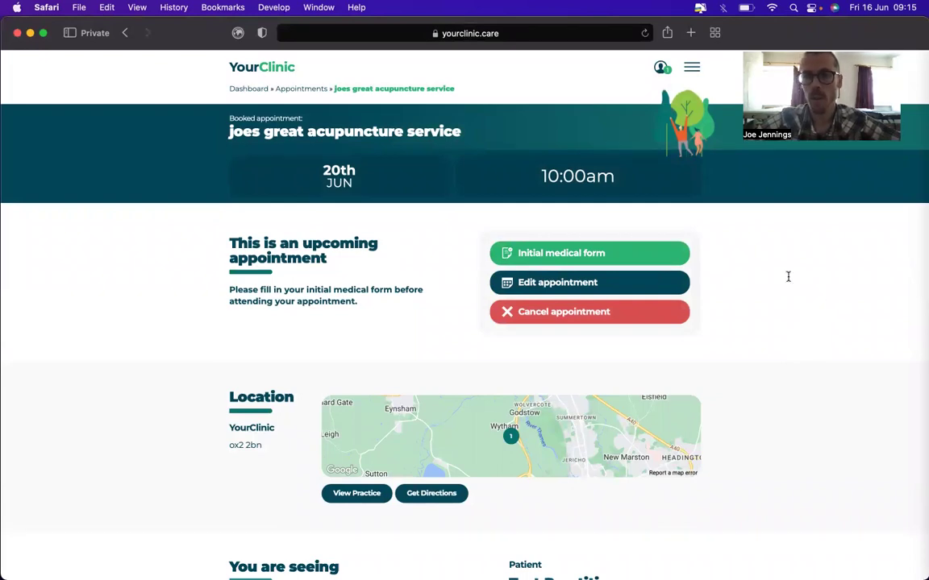
# Reschedule the booked appointment to 11:00am on Tuesday 20th June
pyautogui.click(682, 279)
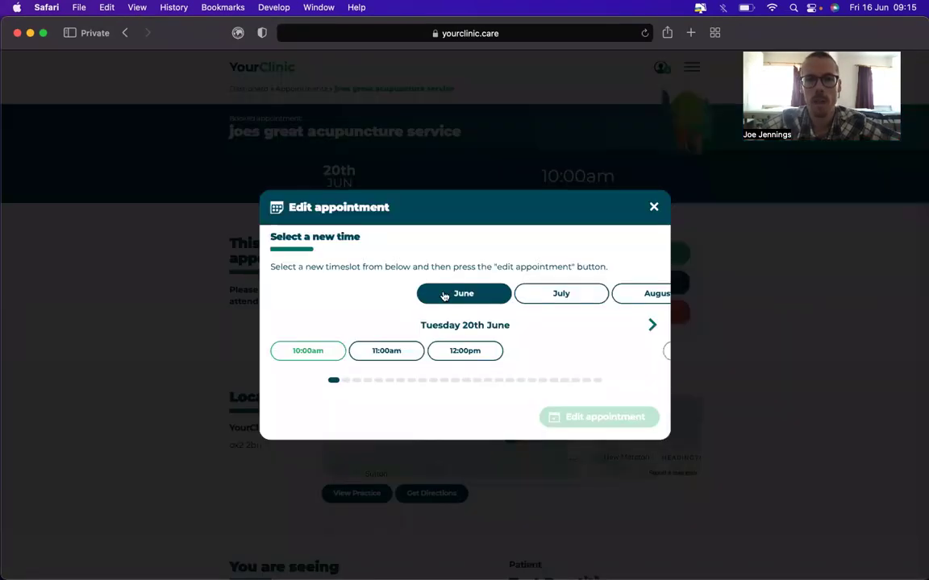
pyautogui.click(403, 350)
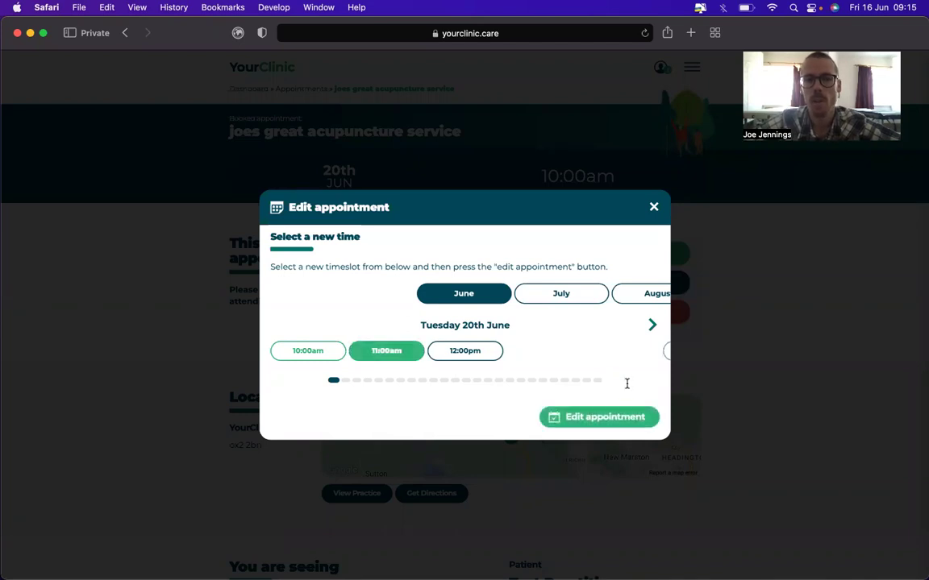
pyautogui.click(628, 419)
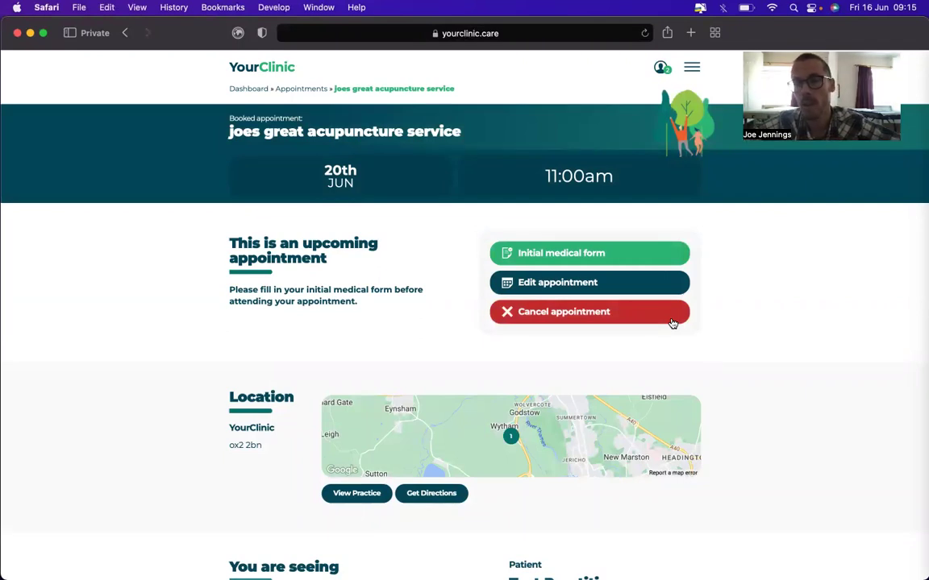
# Open the appointment's cancellation confirmation and close it without cancelling the booking
pyautogui.click(672, 321)
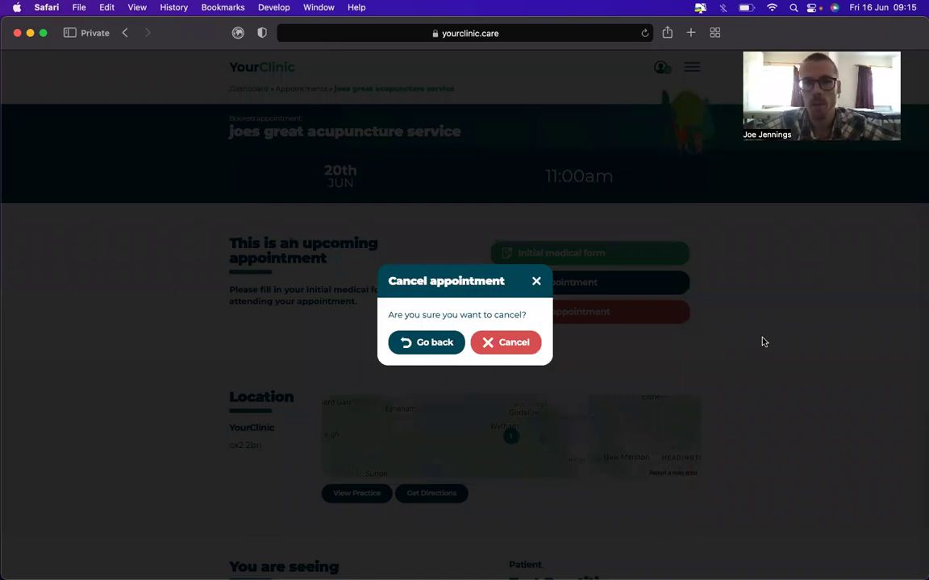
pyautogui.click(535, 283)
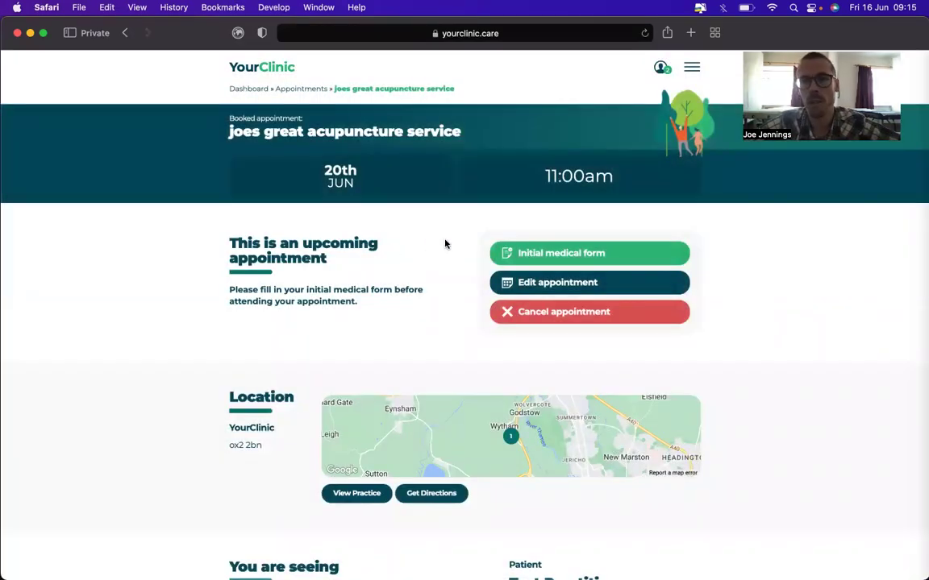
# Open the initial medical form, confirm the acupuncture risk and consent statement, and accept it
pyautogui.click(553, 253)
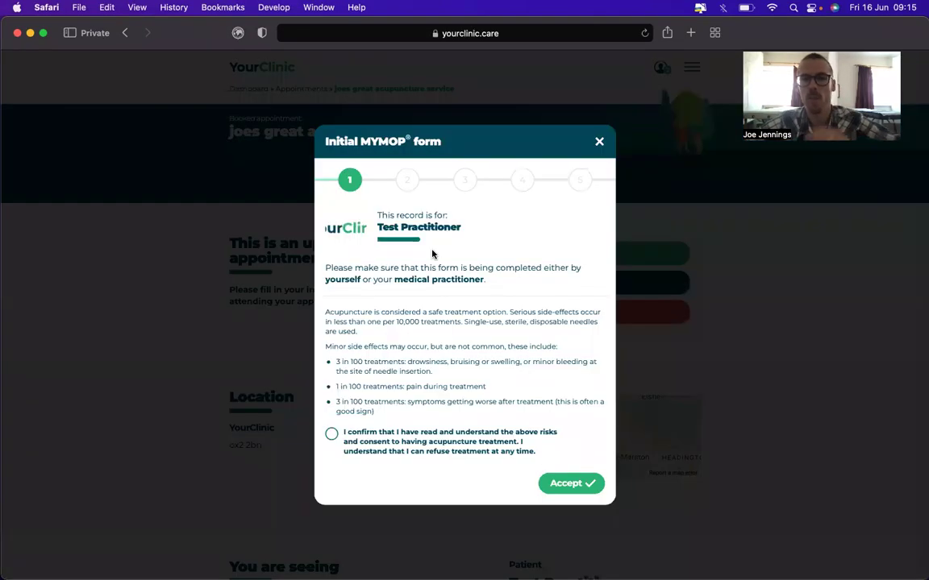
pyautogui.moveTo(432, 254); pyautogui.dragTo(541, 467)
pyautogui.click(392, 440)
pyautogui.click(541, 467)
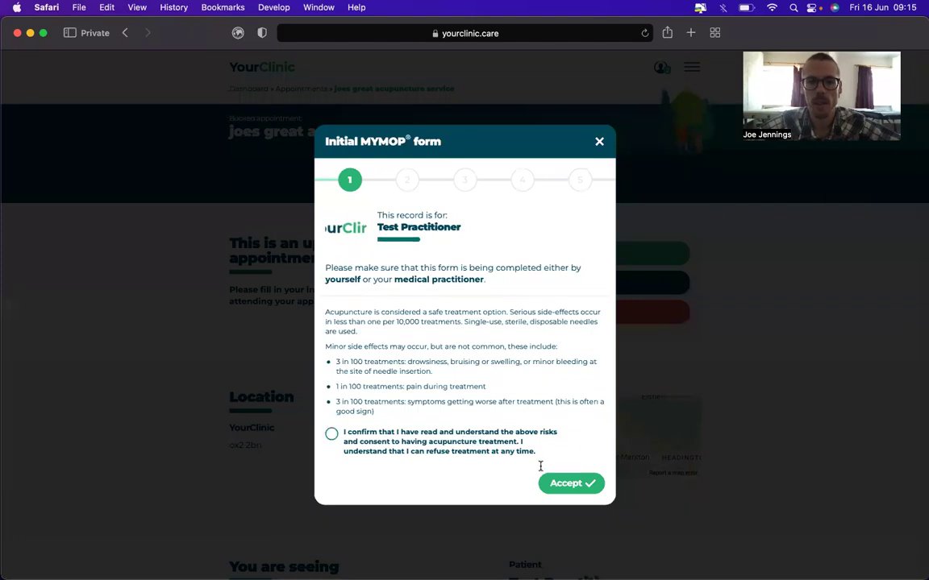
pyautogui.click(382, 436)
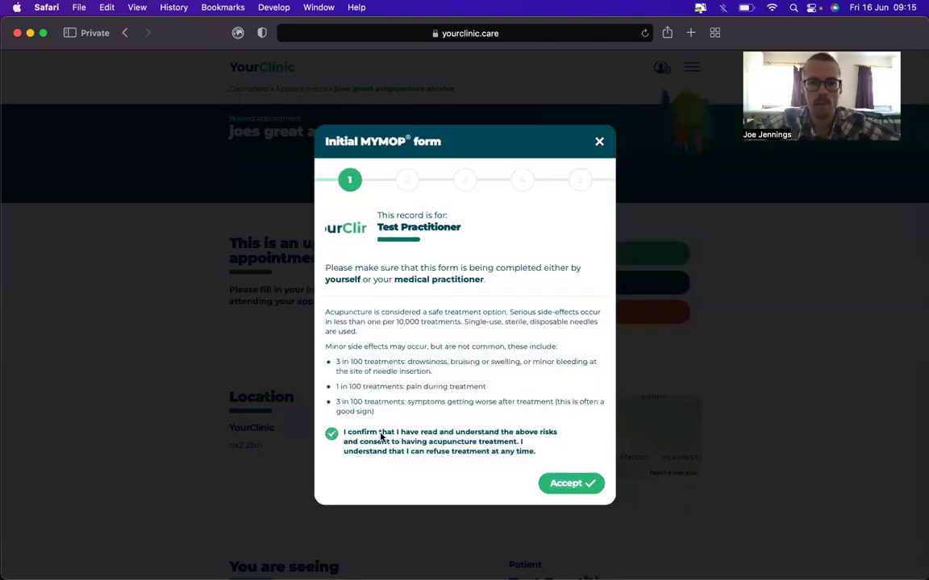
pyautogui.moveTo(382, 436); pyautogui.dragTo(473, 460)
pyautogui.click(560, 483)
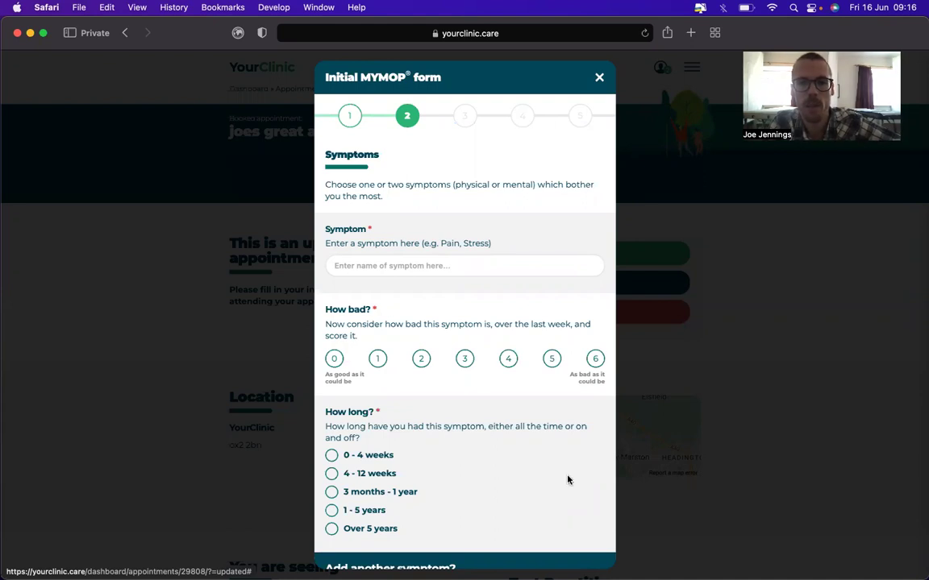
# Enter "back pain" as the symptom, score its severity 3 and set its duration to 0 - 4 weeks
pyautogui.scroll(-3, 567, 480)
pyautogui.scroll(3, 567, 462)
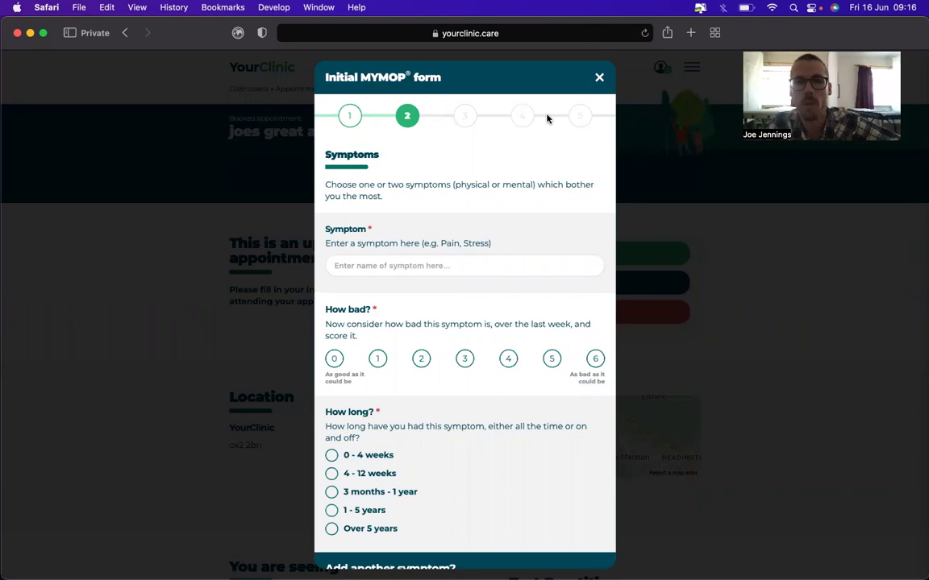
pyautogui.click(525, 248)
pyautogui.write('back pain')
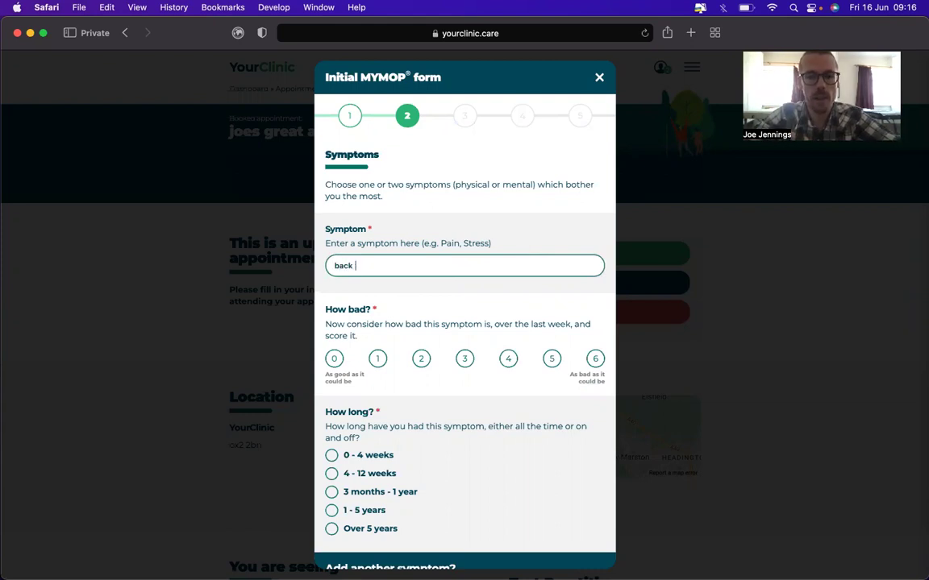
pyautogui.click(466, 360)
pyautogui.moveTo(343, 456); pyautogui.dragTo(367, 458)
pyautogui.click(334, 456)
pyautogui.scroll(-3, 493, 468)
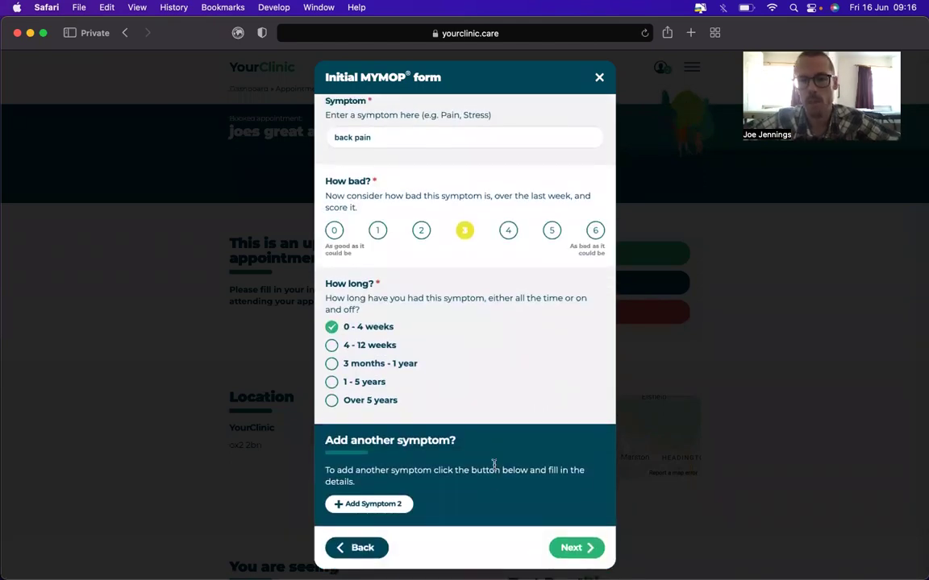
# Enter "walking" as the affected activity, score both the activity and general wellbeing 3, and continue to the general health questions
pyautogui.tripleClick(491, 466)
pyautogui.click(574, 547)
pyautogui.moveTo(325, 427); pyautogui.dragTo(457, 296)
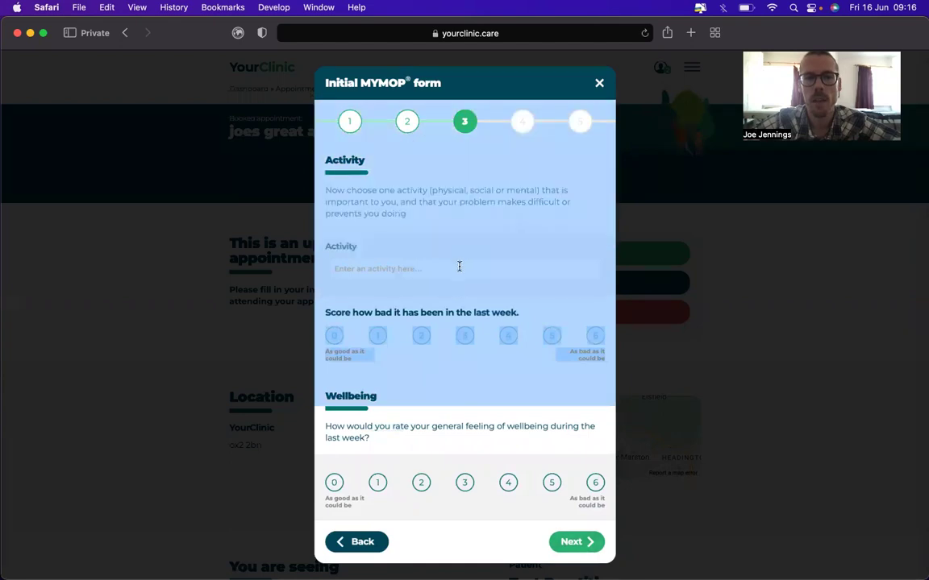
pyautogui.click(458, 267)
pyautogui.write('walking')
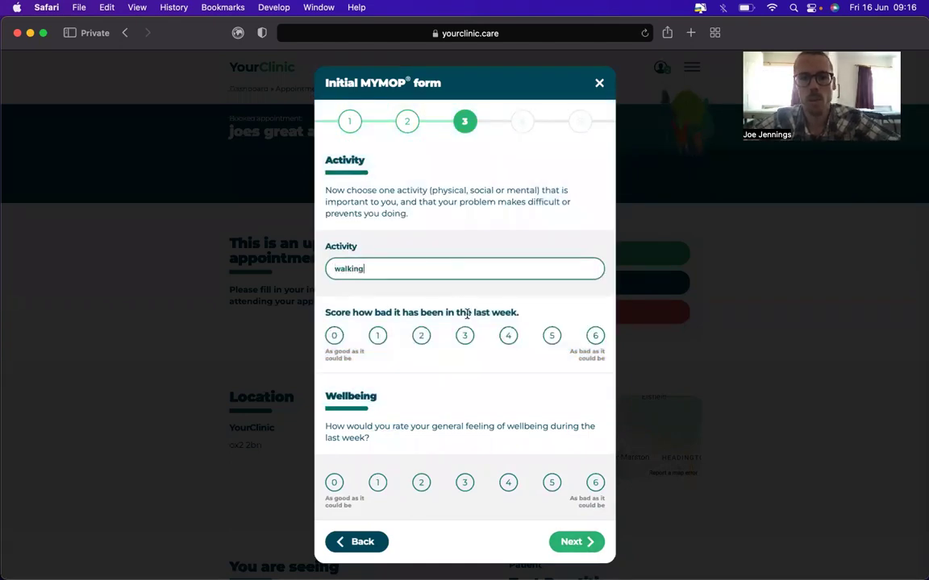
pyautogui.click(465, 335)
pyautogui.click(466, 486)
pyautogui.click(574, 542)
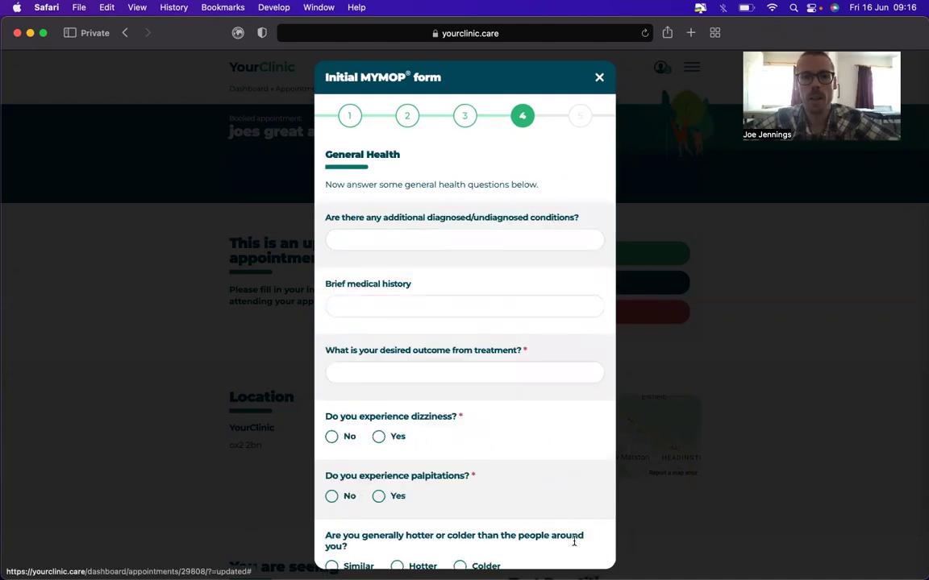
# Answer the general health questions with desired outcome "less pain", no dizziness, no palpitations and generally hotter, and continue to the additional information
pyautogui.click(508, 234)
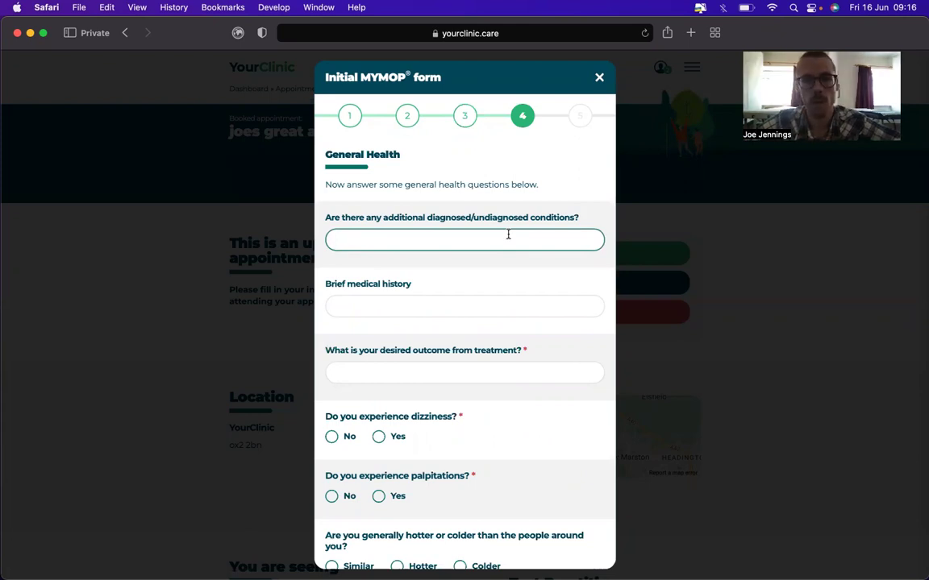
pyautogui.scroll(-2, 507, 234)
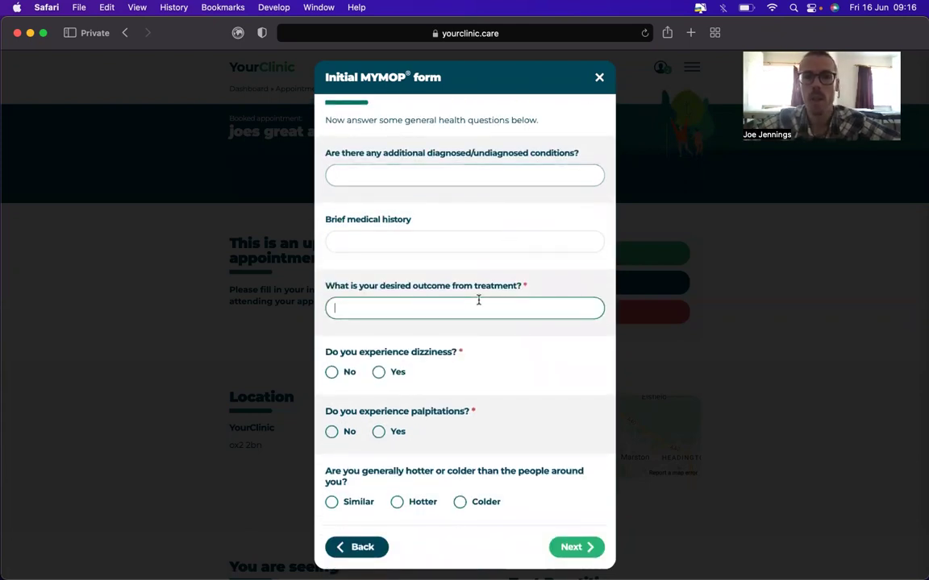
pyautogui.write('less pain')
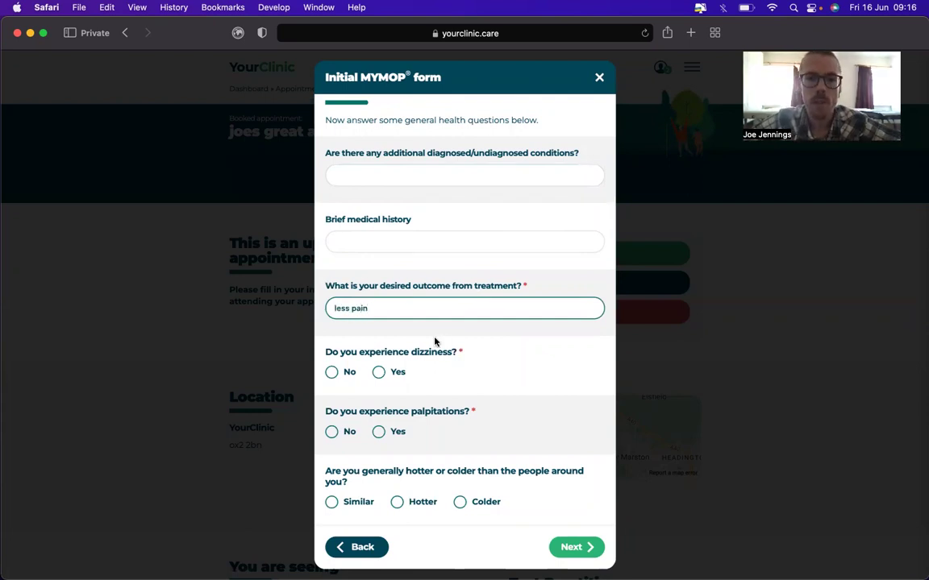
pyautogui.moveTo(340, 352); pyautogui.dragTo(331, 373)
pyautogui.click(331, 373)
pyautogui.moveTo(330, 410); pyautogui.dragTo(331, 424)
pyautogui.click(331, 431)
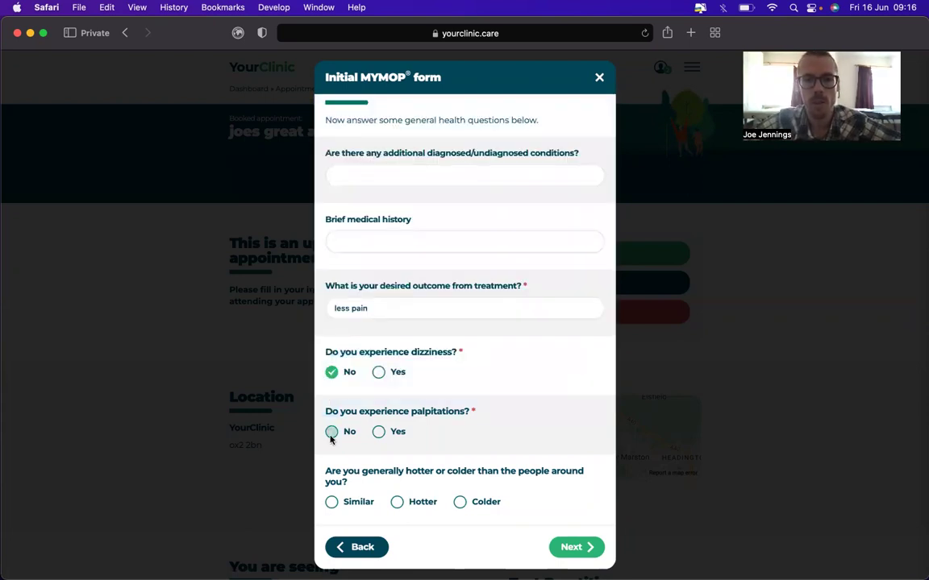
pyautogui.click(407, 503)
pyautogui.moveTo(460, 500); pyautogui.dragTo(559, 547)
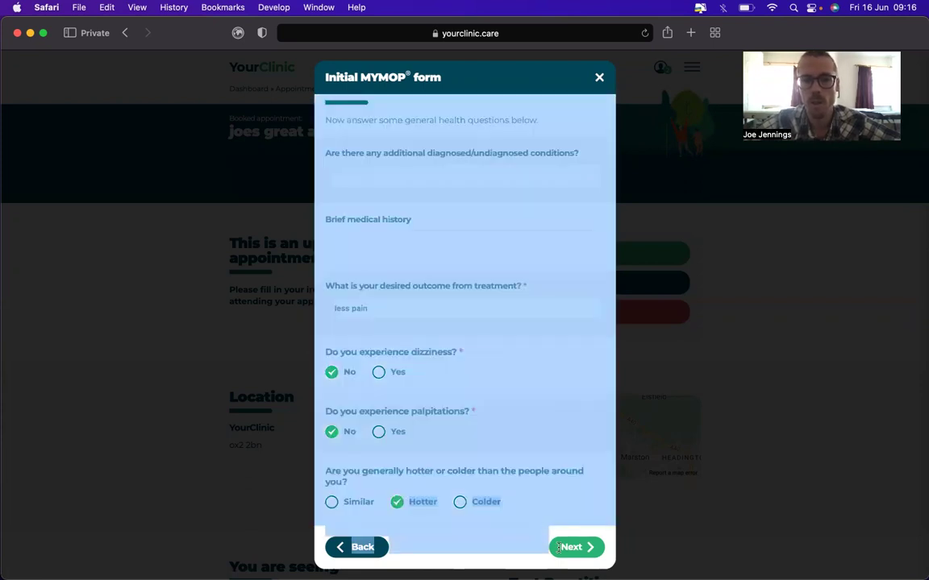
pyautogui.click(564, 548)
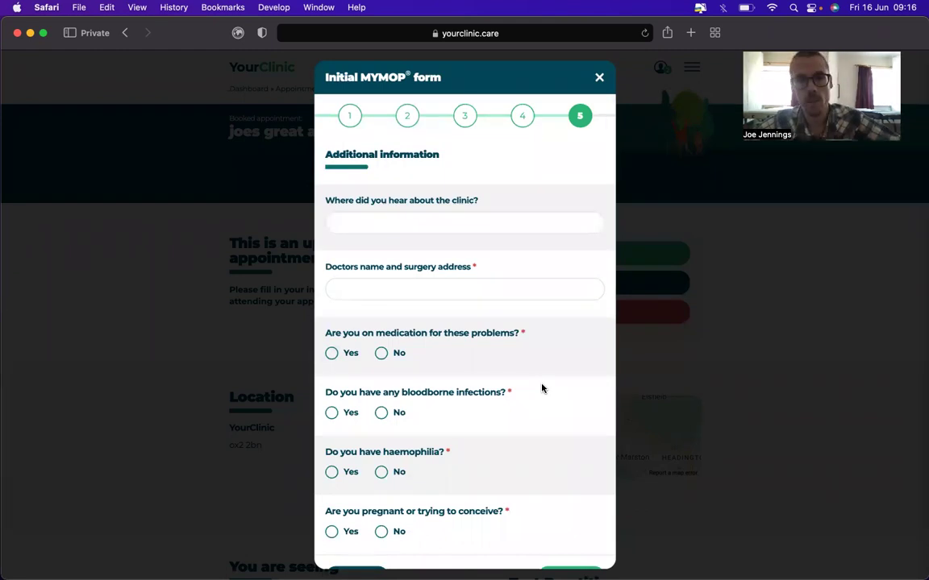
# Enter "test practice" as the doctor's name and surgery address, and answer No to being on medication
pyautogui.click(551, 291)
pyautogui.write('test practice')
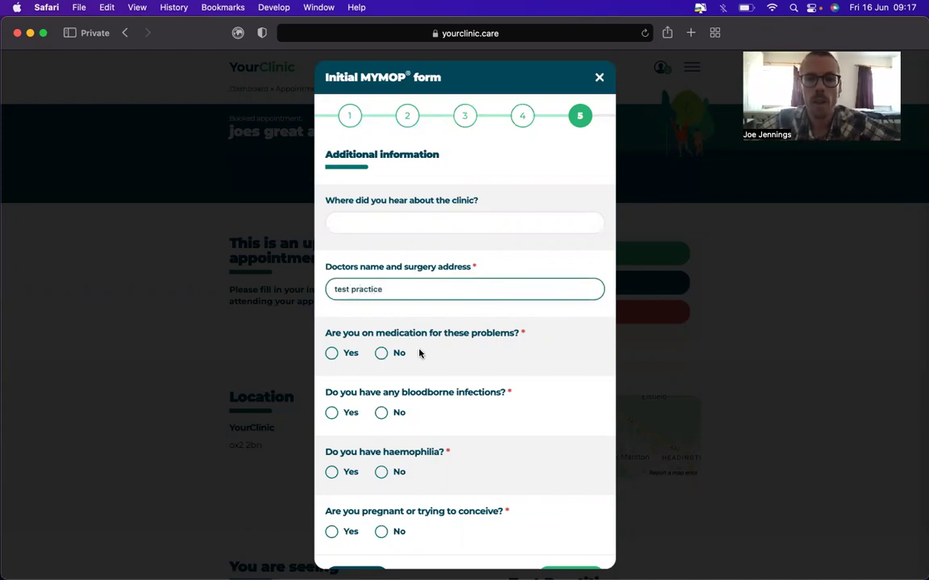
pyautogui.click(331, 353)
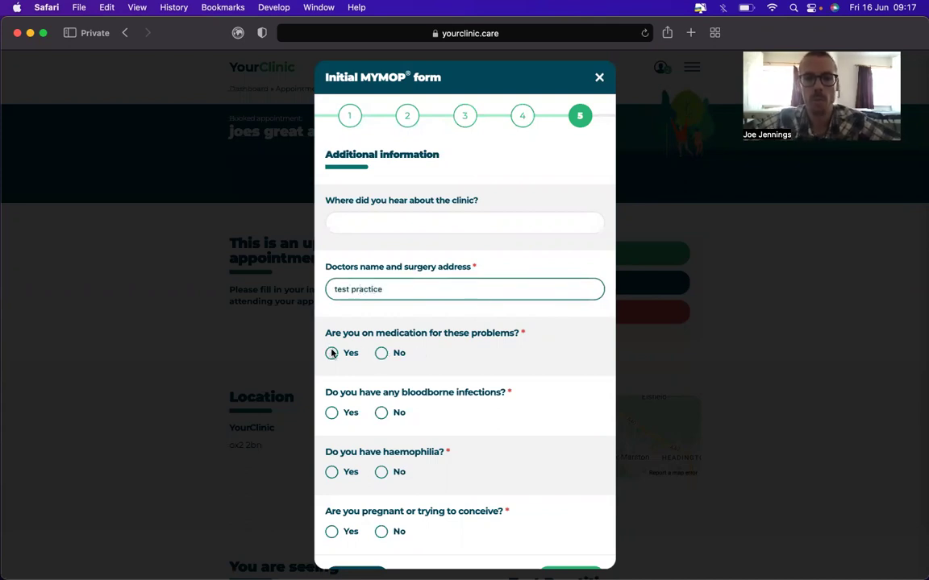
pyautogui.click(390, 355)
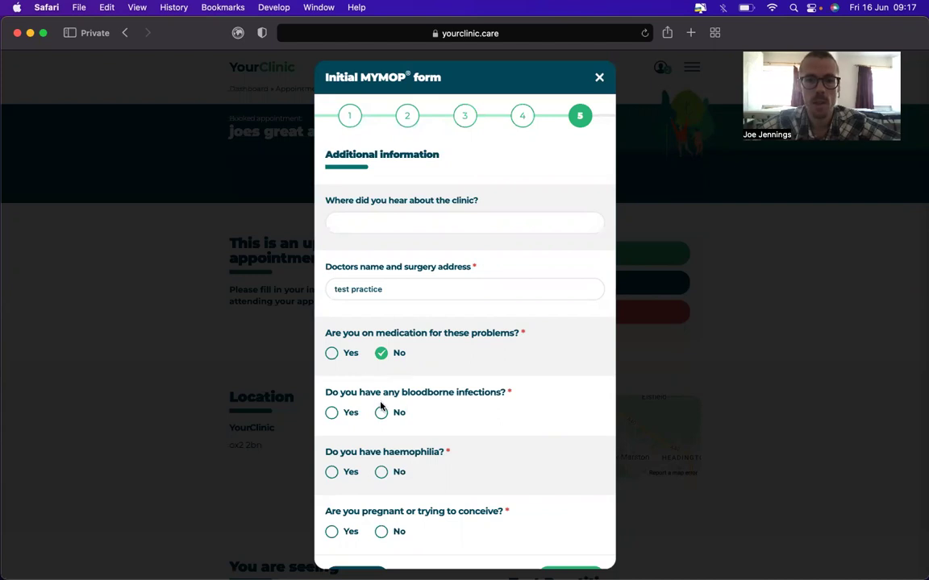
# Declare the bloodborne infection "HIV", answer No to haemophilia and pregnancy, and submit the initial MYMOP form
pyautogui.scroll(-1, 437, 413)
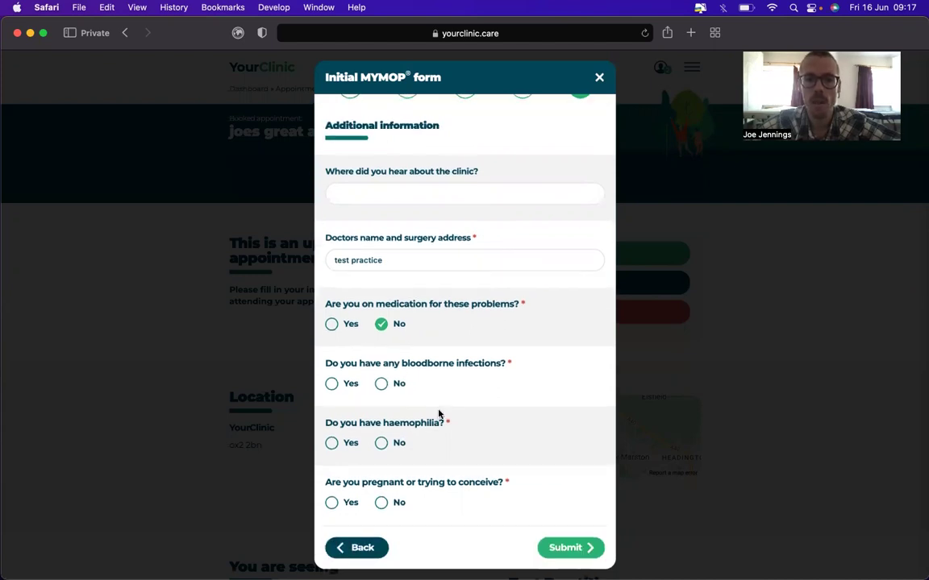
pyautogui.click(332, 384)
pyautogui.write('HIV')
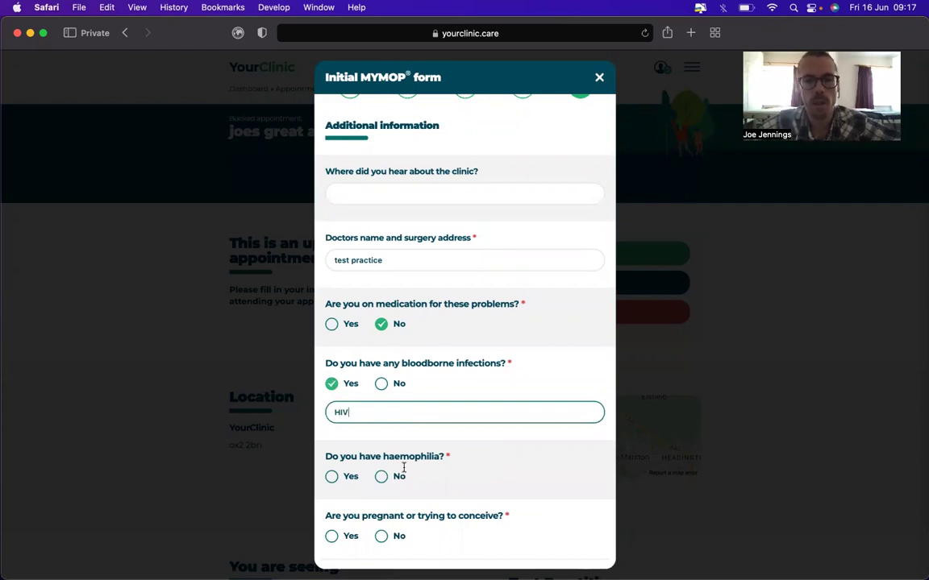
pyautogui.click(383, 481)
pyautogui.moveTo(382, 496); pyautogui.dragTo(385, 537)
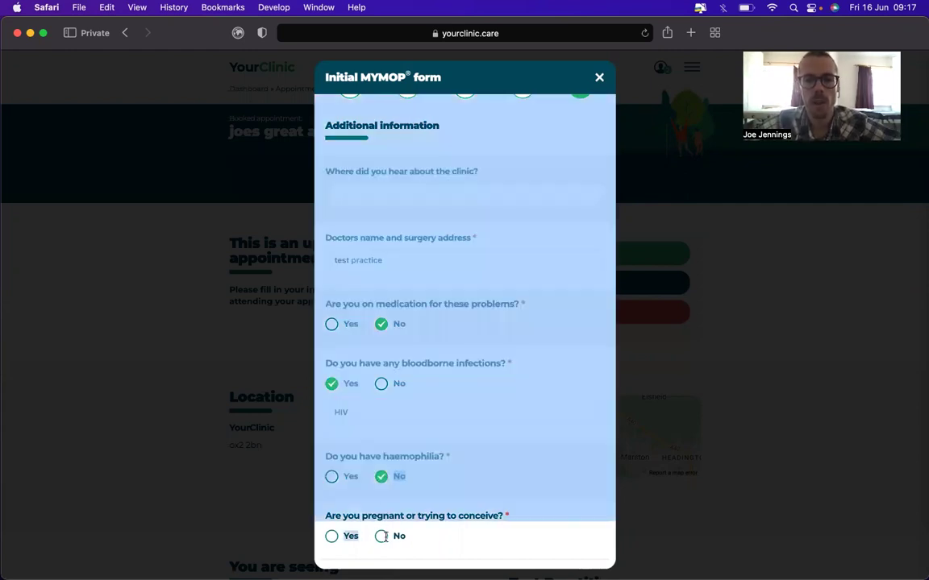
pyautogui.click(382, 536)
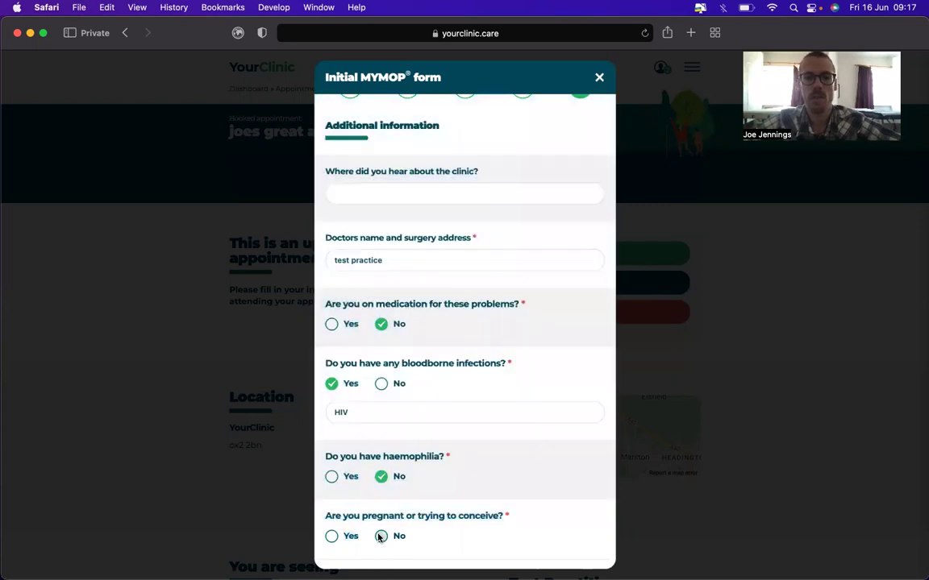
pyautogui.scroll(-1, 576, 453)
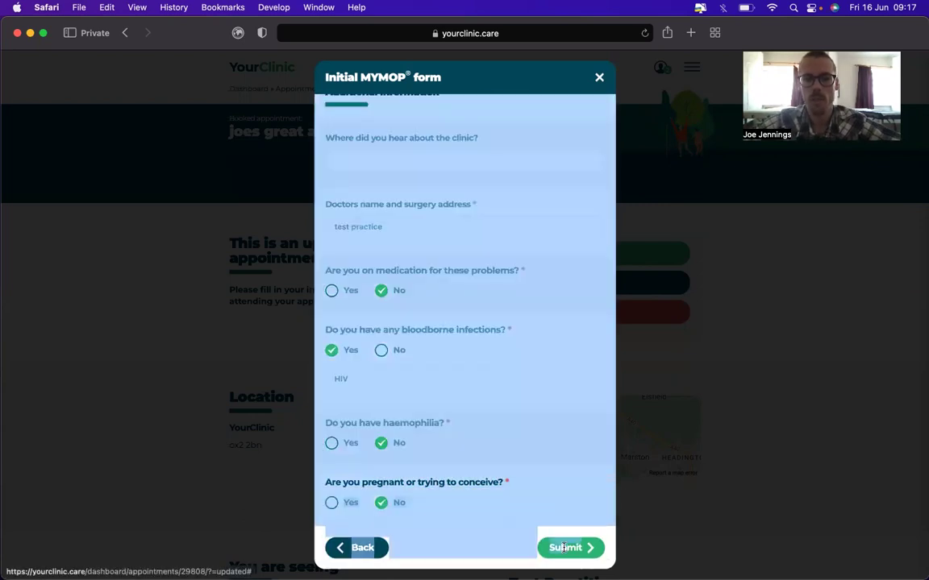
pyautogui.click(564, 551)
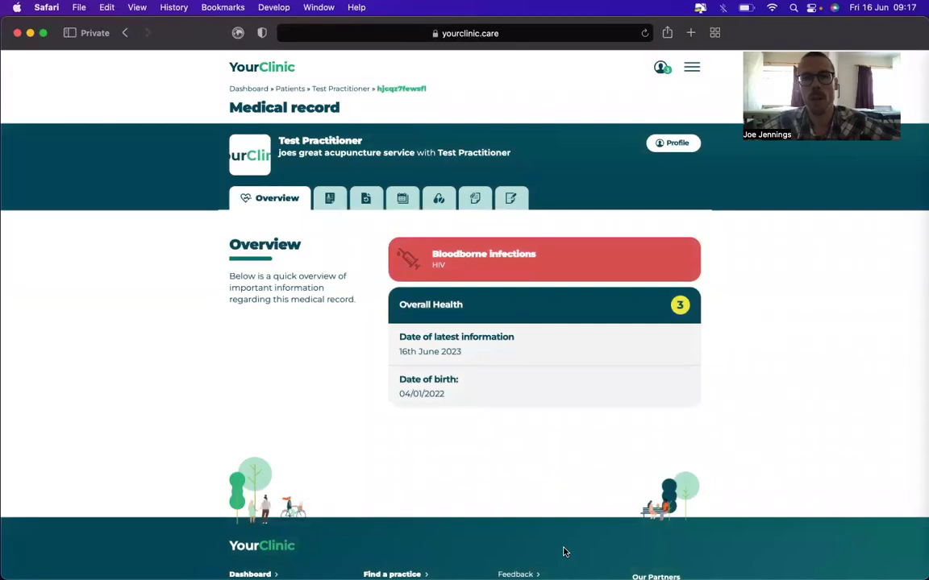
# Review the symptoms and general health answers in the initial details of the patient's medical record
pyautogui.moveTo(352, 299); pyautogui.dragTo(339, 187)
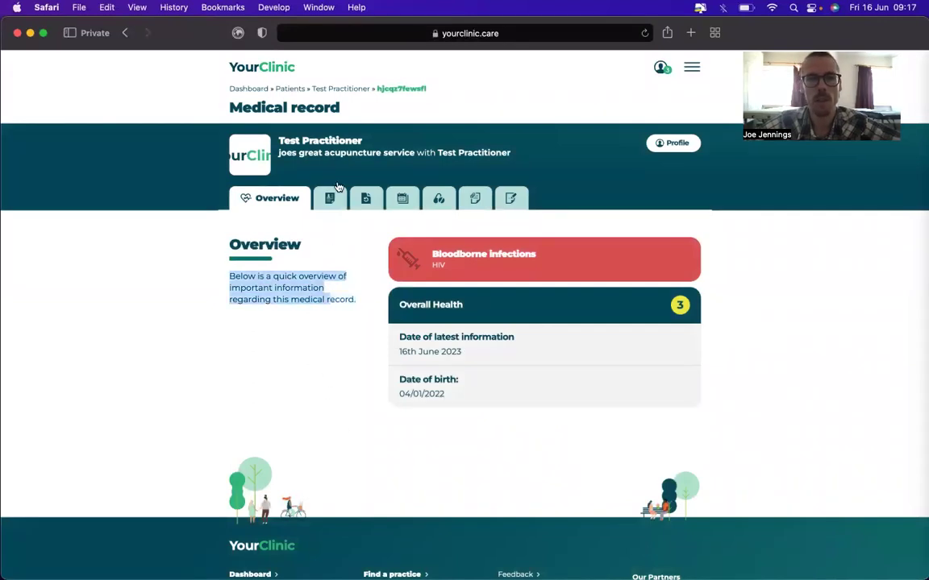
pyautogui.click(334, 193)
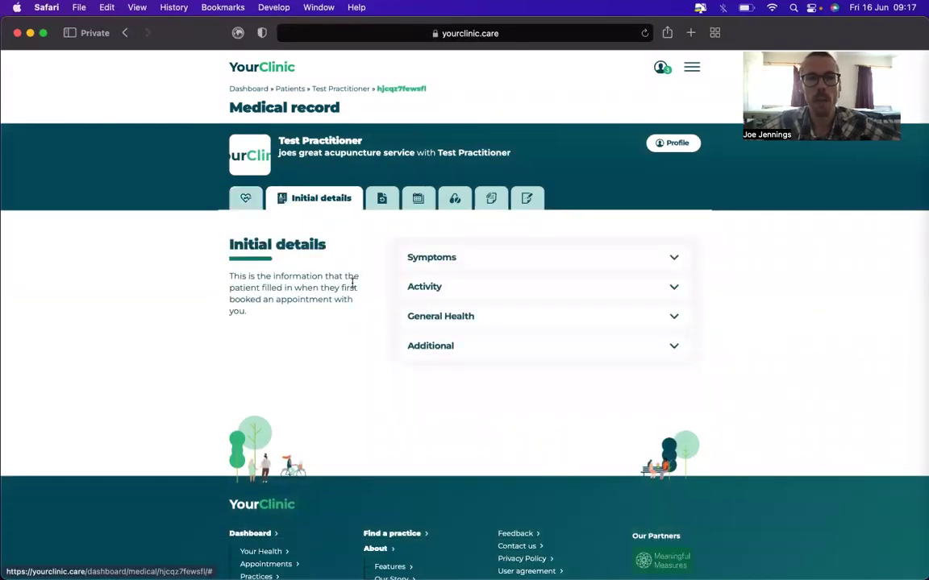
pyautogui.click(434, 260)
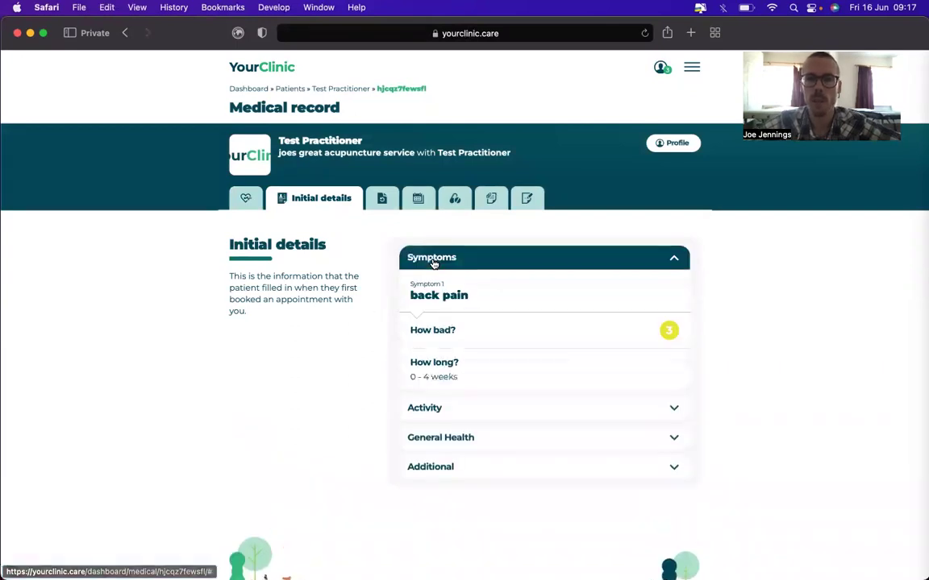
pyautogui.scroll(-3, 363, 355)
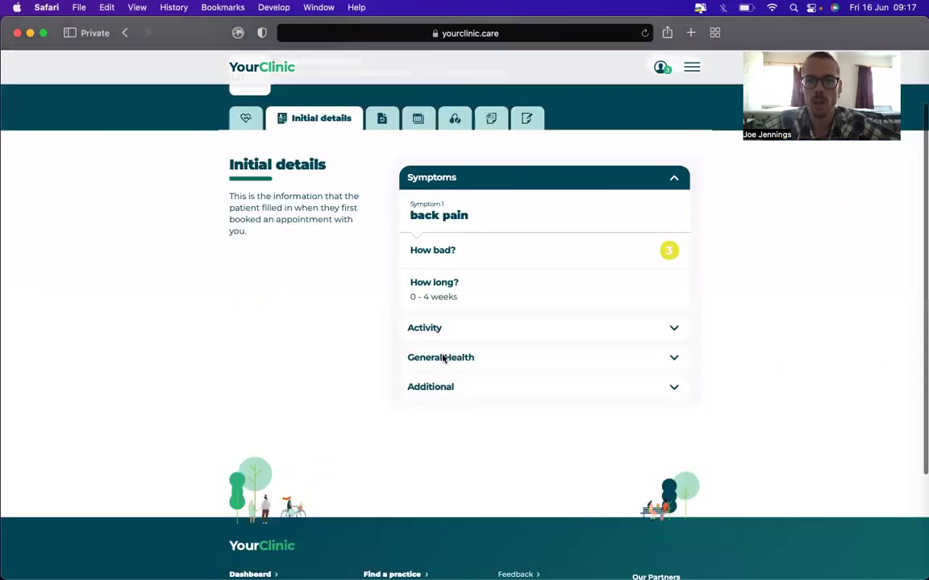
pyautogui.click(444, 357)
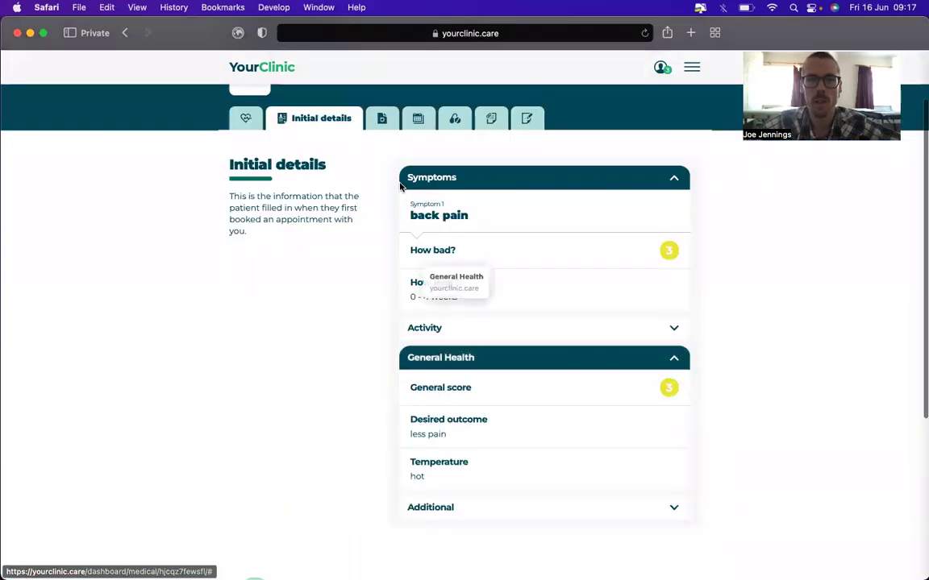
# Look through the medical record's remaining sections, including follow-ups, appointments, documents and notes
pyautogui.doubleClick(382, 118)
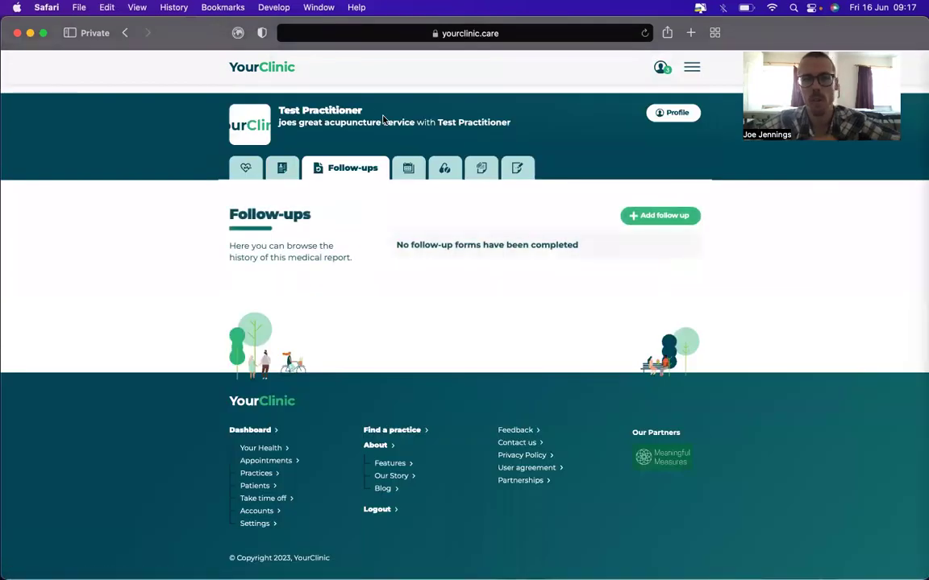
pyautogui.click(409, 167)
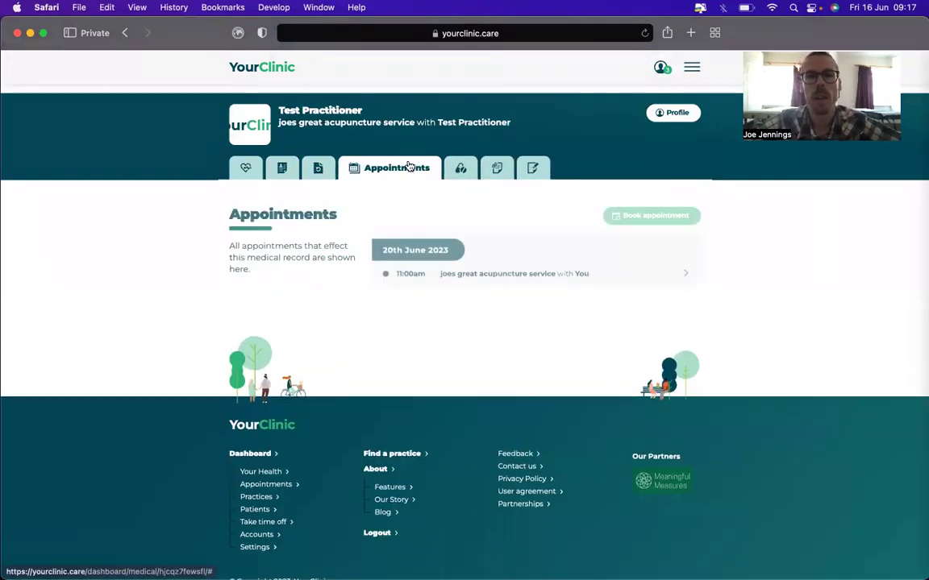
pyautogui.click(458, 168)
pyautogui.click(482, 168)
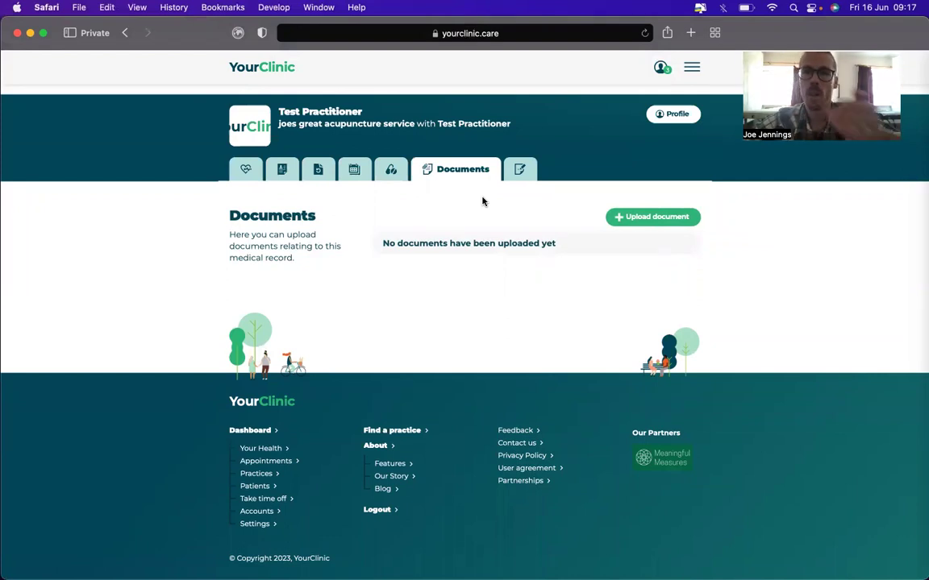
pyautogui.moveTo(514, 179); pyautogui.dragTo(517, 174)
pyautogui.click(517, 173)
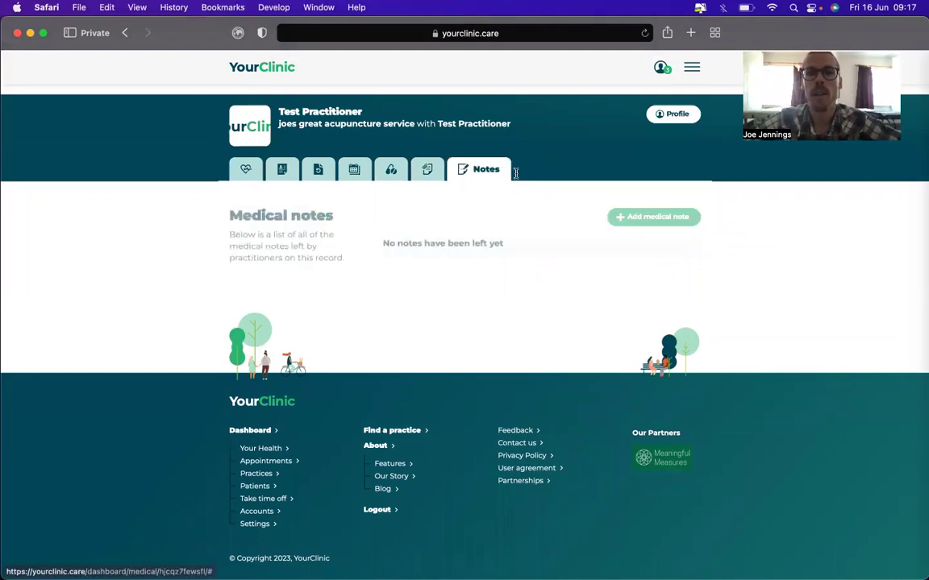
# Start a new medical note and examine the point categories available for the acupuncture points used
pyautogui.click(618, 220)
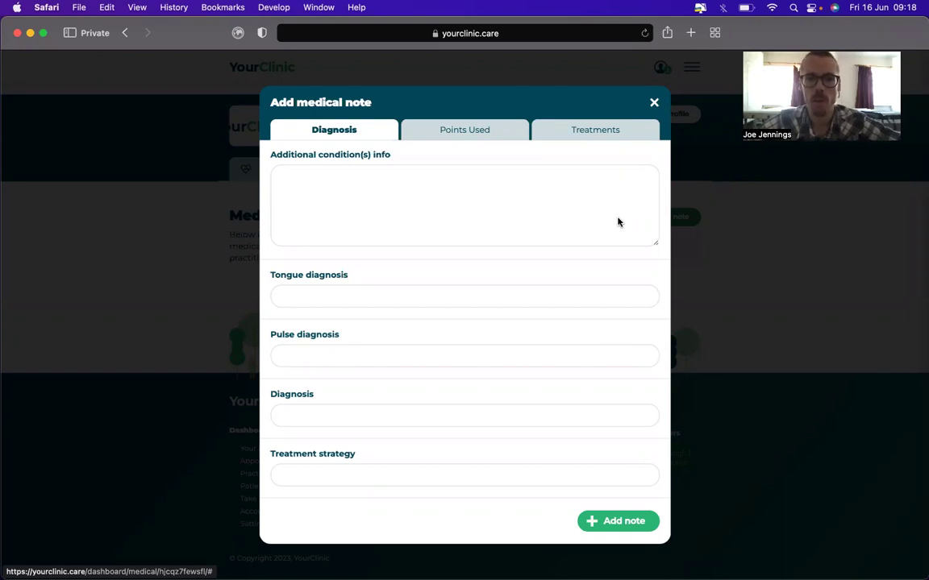
pyautogui.click(474, 137)
pyautogui.click(405, 193)
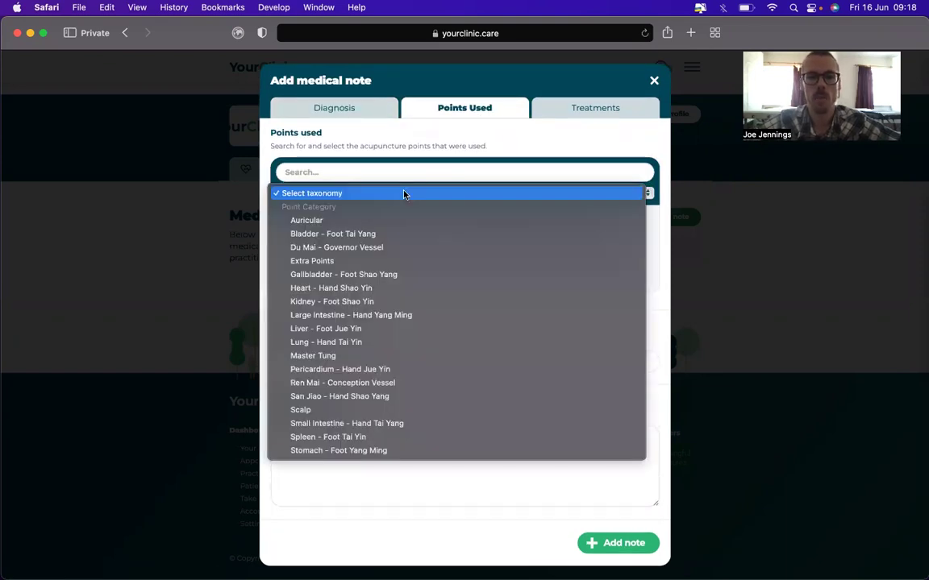
pyautogui.click(405, 193)
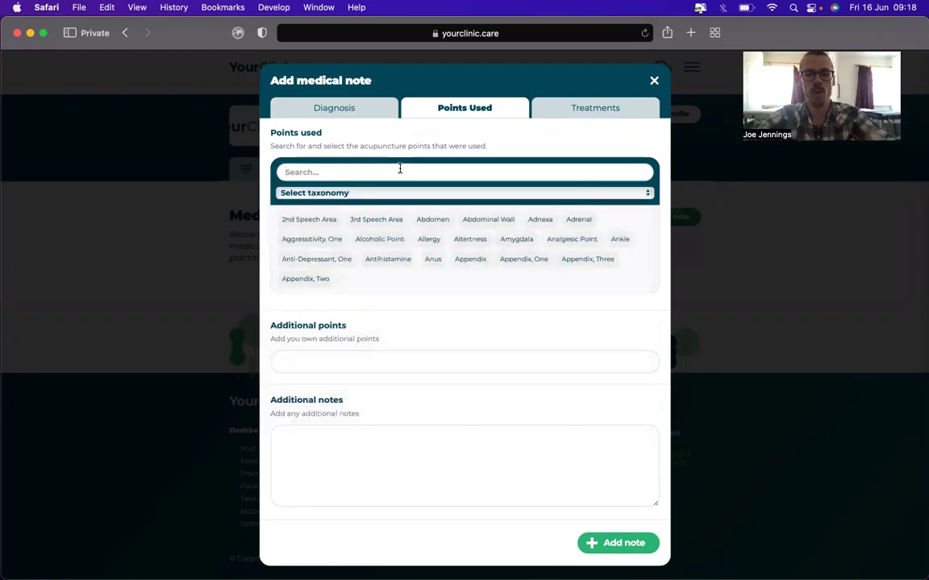
# Search the acupuncture points for "bl2" and for "bai hui"
pyautogui.click(399, 171)
pyautogui.write('bl2')
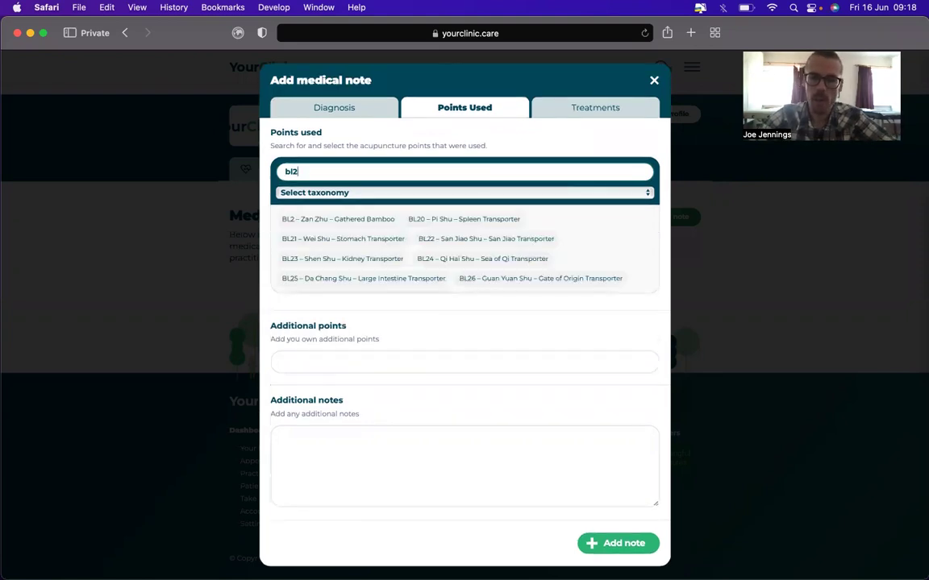
pyautogui.press('BackSpace')
pyautogui.press('BackSpace')
pyautogui.write('bai ')
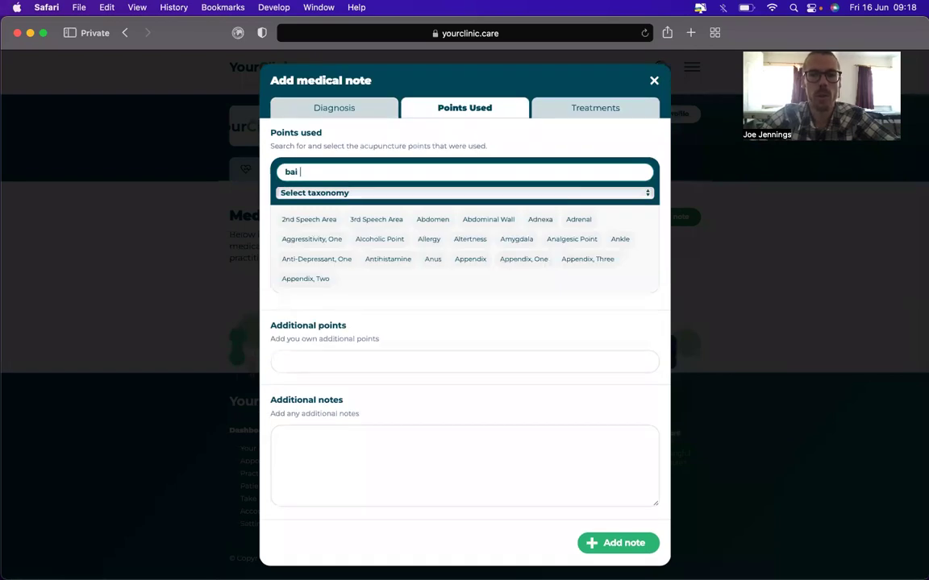
pyautogui.write('hui')
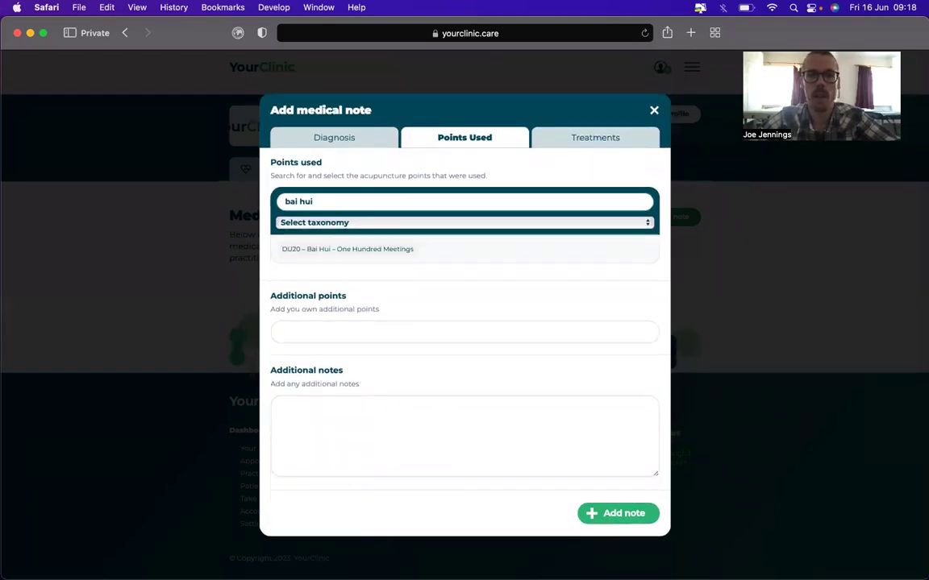
# Check the note's additional points field and examine the treatment fields, starting with the herbal formula
pyautogui.click(315, 333)
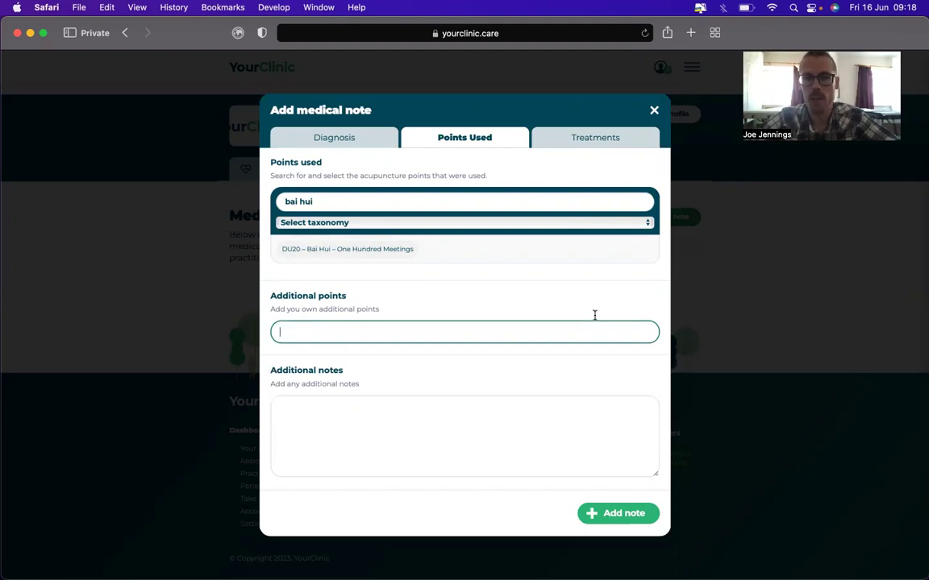
pyautogui.click(632, 141)
pyautogui.click(603, 170)
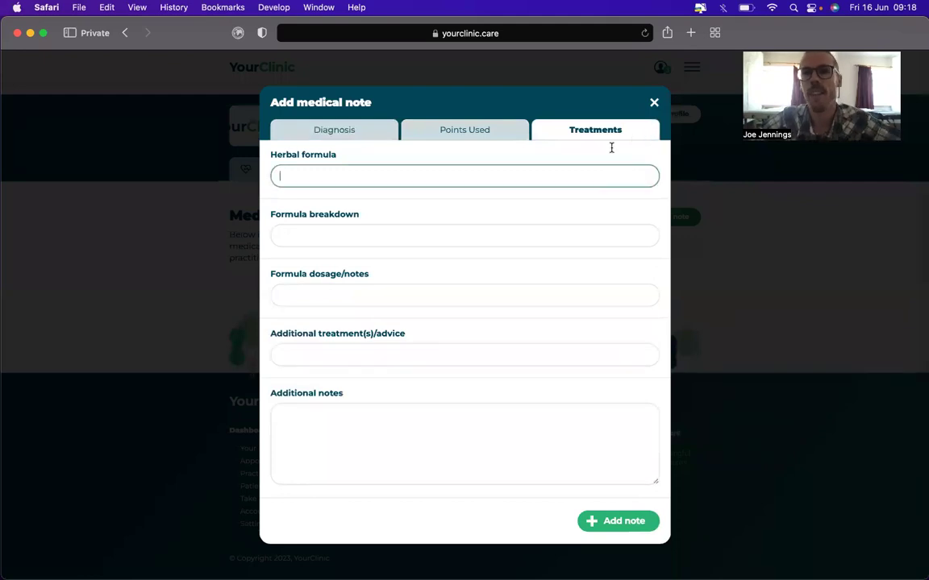
# Close the new medical note without adding it and go to the appointments overview
pyautogui.click(654, 103)
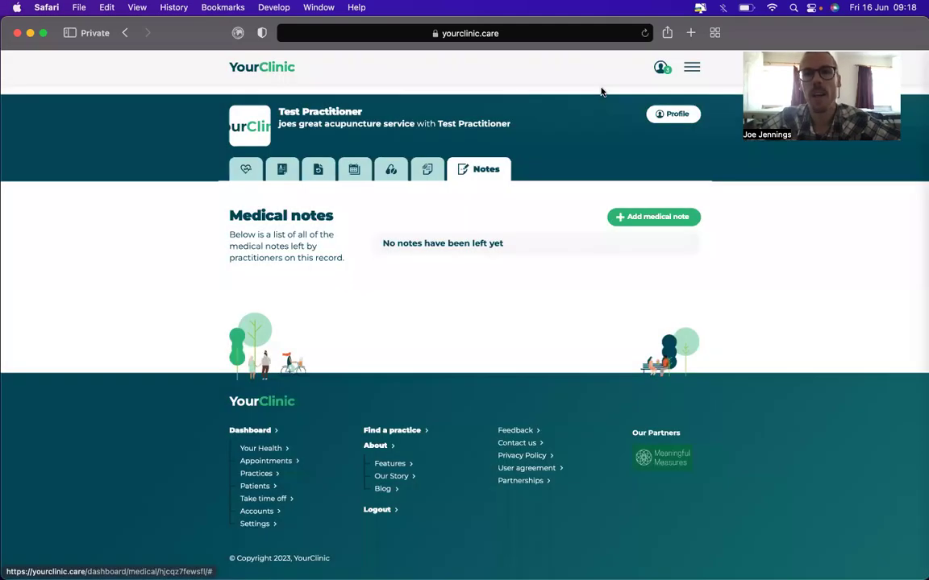
pyautogui.scroll(1, 601, 89)
pyautogui.click(695, 69)
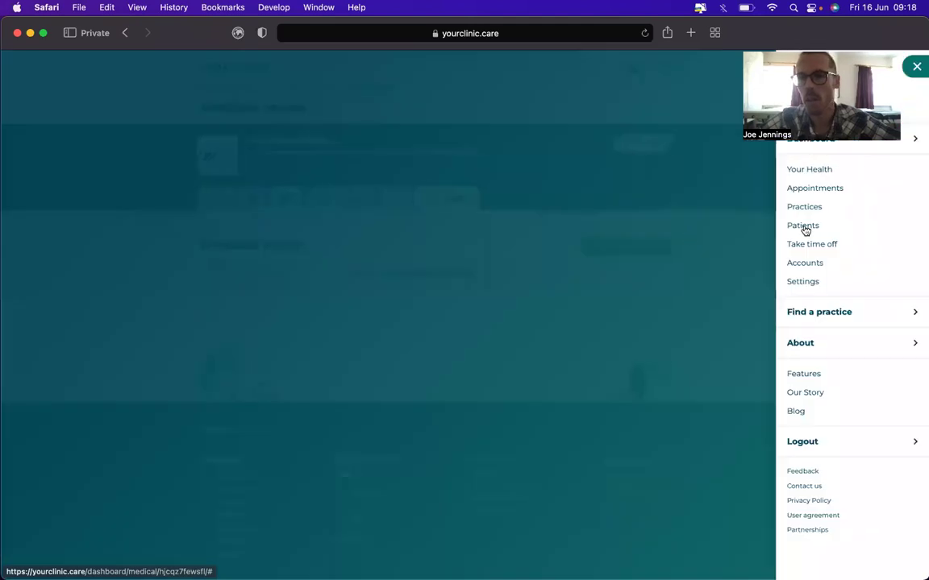
pyautogui.click(814, 190)
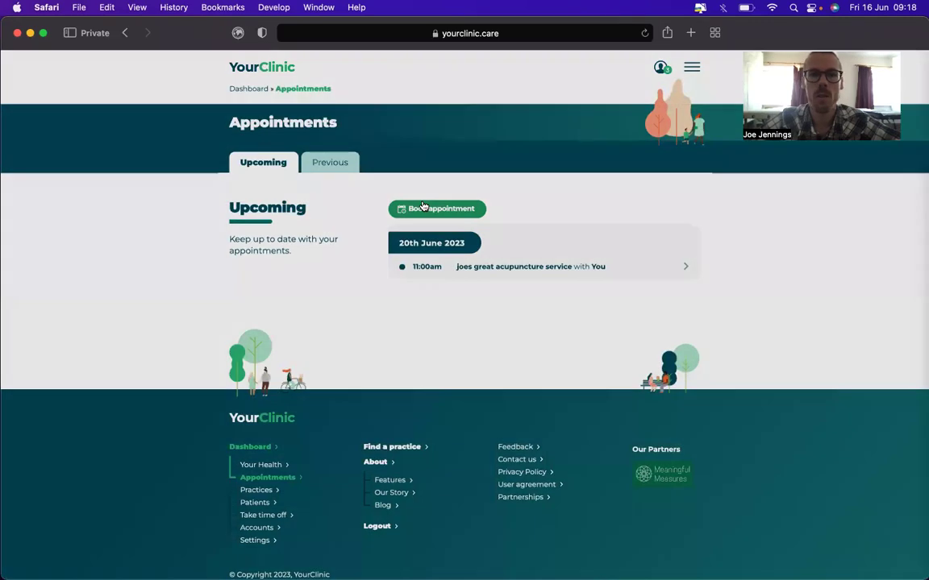
# Start booking an appointment for test patient1 with joes great acupuncture service, choosing Test Practitioner's initial appointment
pyautogui.click(419, 208)
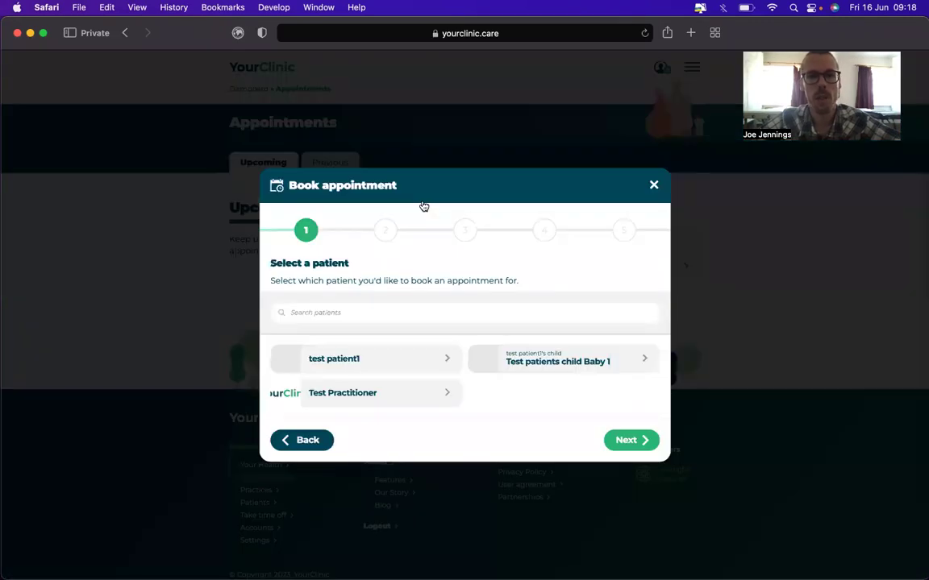
pyautogui.moveTo(424, 207); pyautogui.dragTo(611, 462)
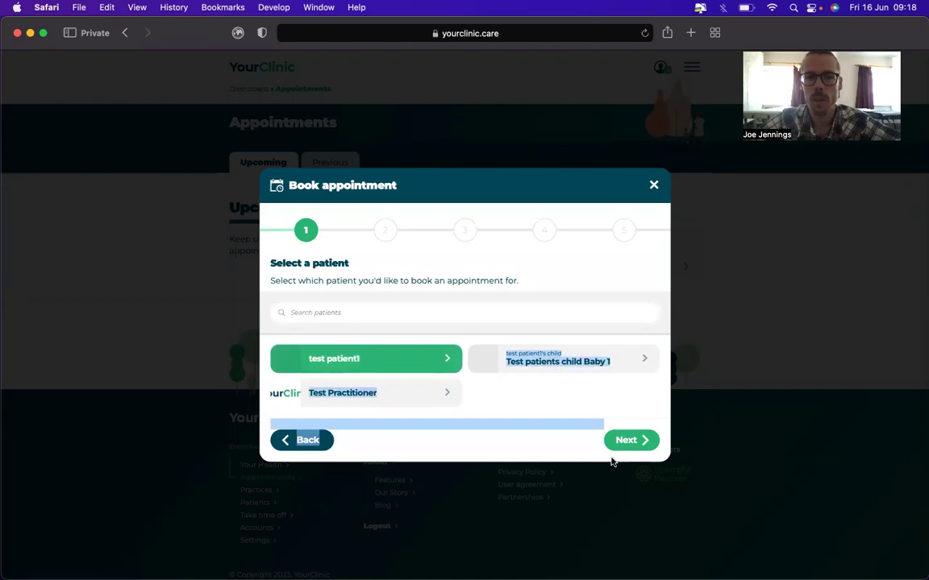
pyautogui.click(624, 440)
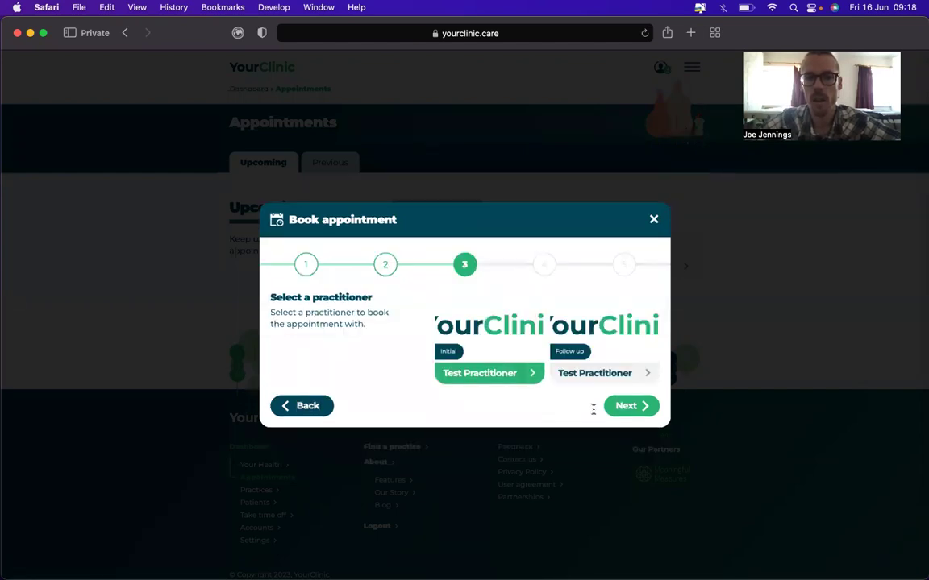
pyautogui.click(624, 406)
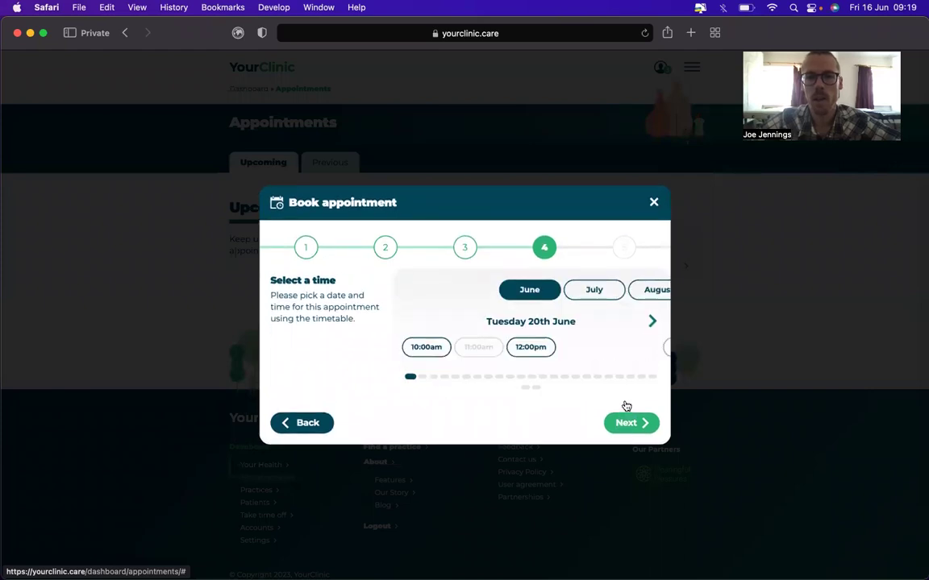
# Choose the 12:00pm slot on Tuesday 20th June and submit the appointment booking
pyautogui.click(533, 347)
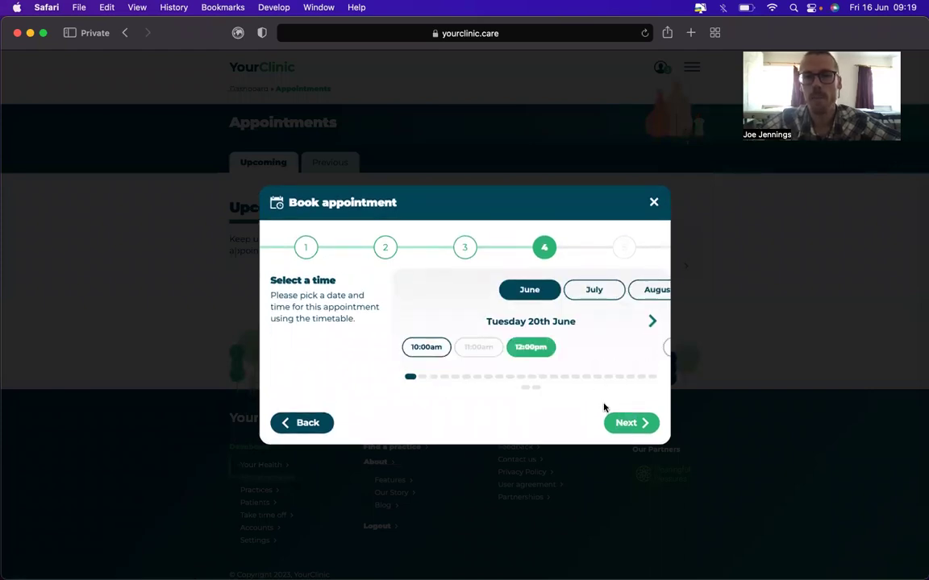
pyautogui.click(627, 424)
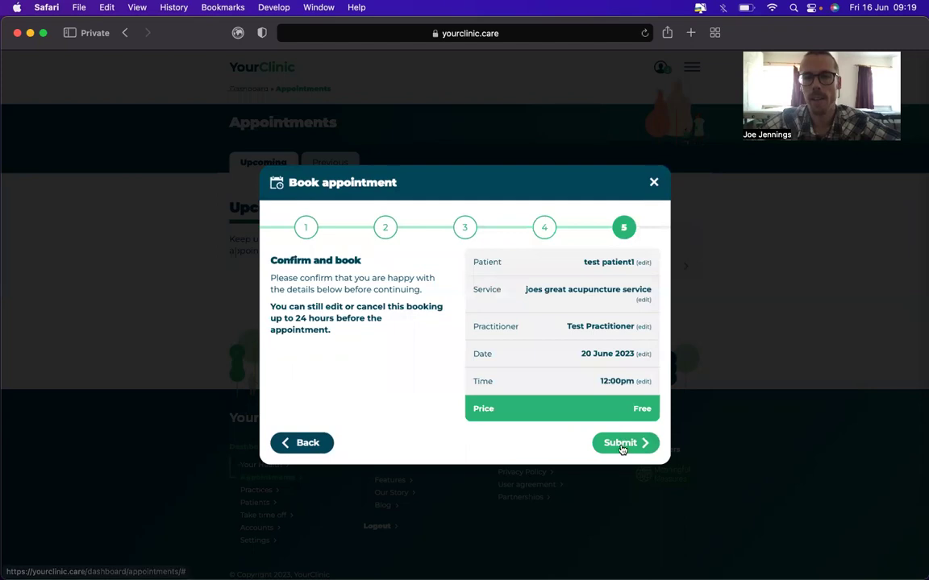
pyautogui.click(621, 444)
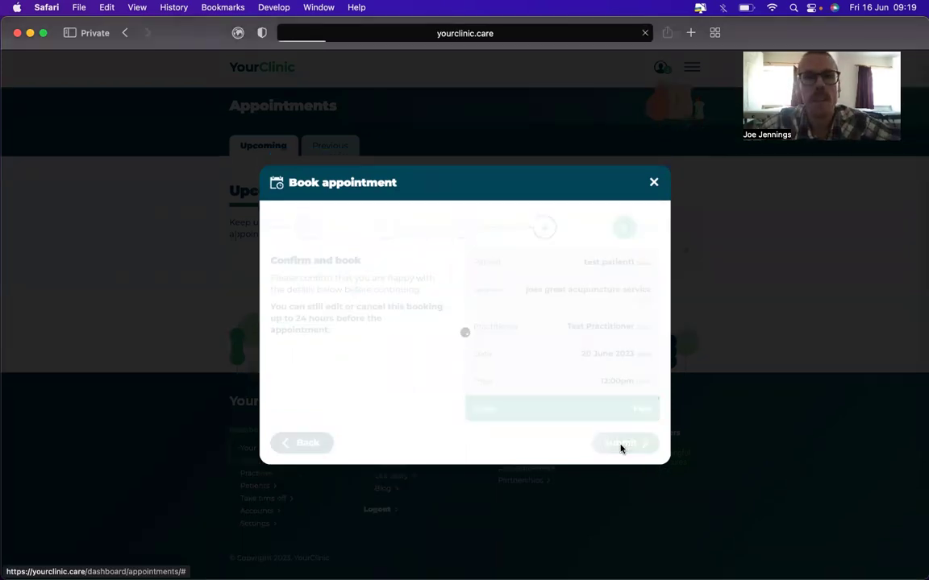